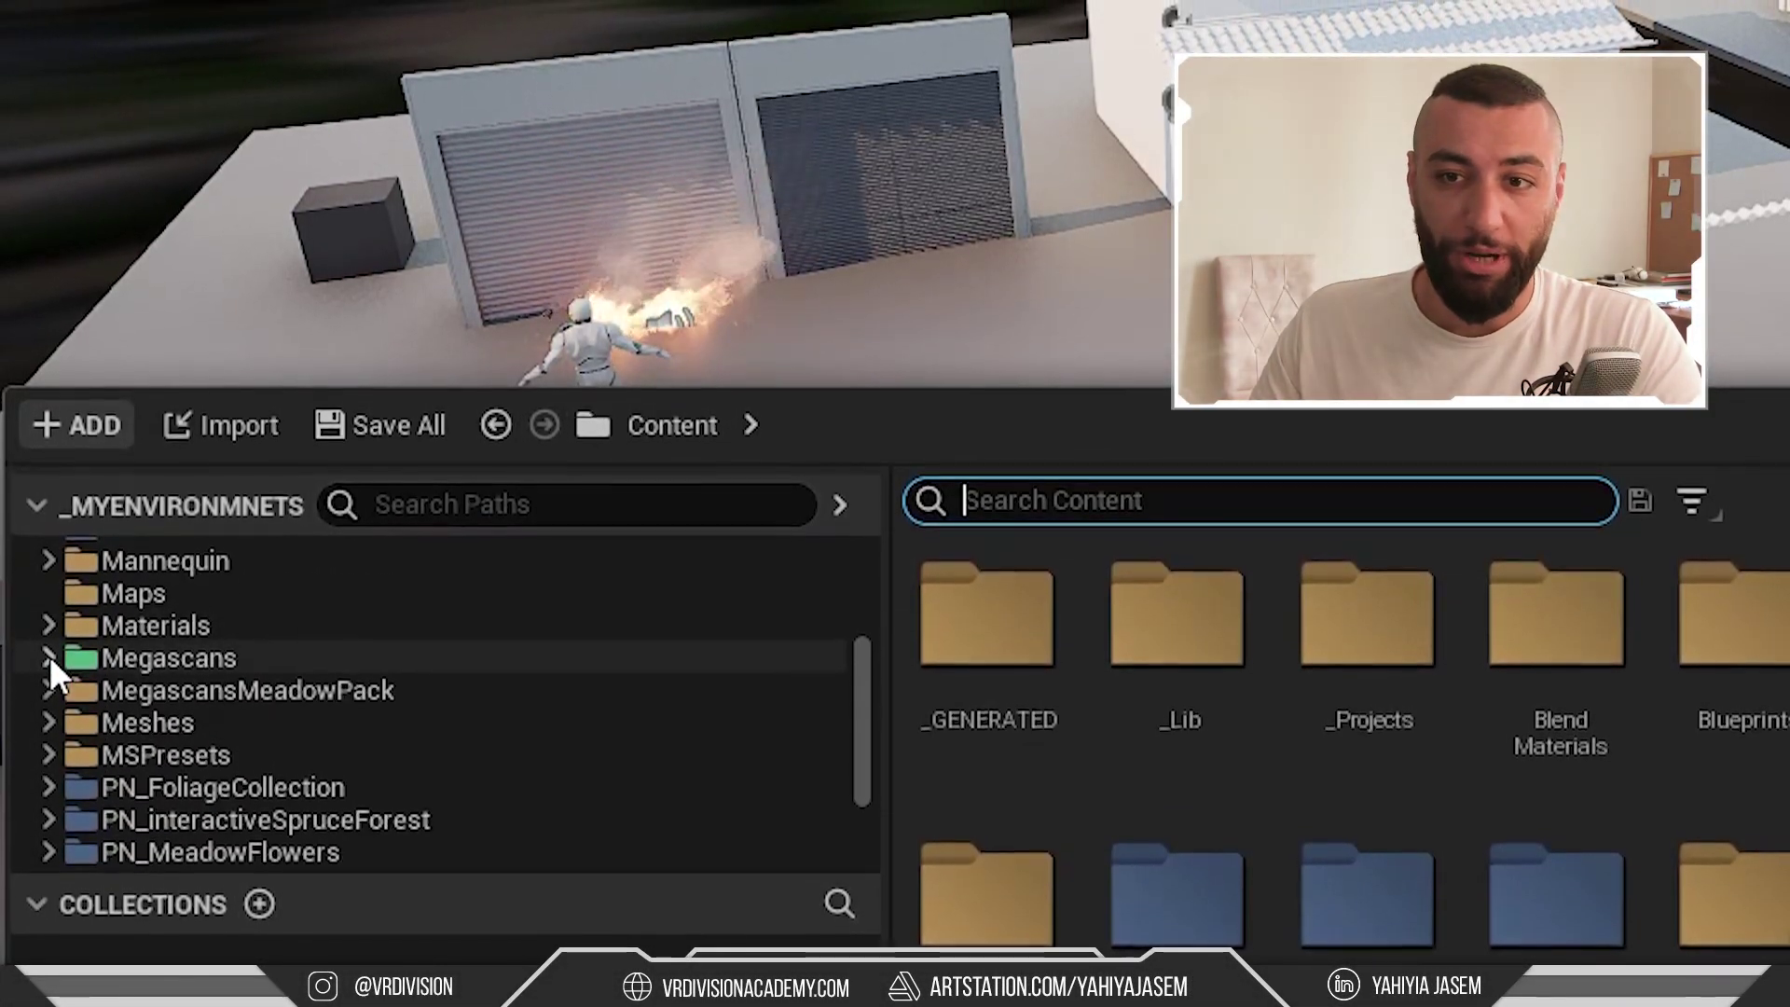
Locate the Concrete Stairs asset among the stairs results in Bridge and copy its asset ID
left_click(49, 657)
left_click(67, 690)
scroll(89, 697, "down", 10)
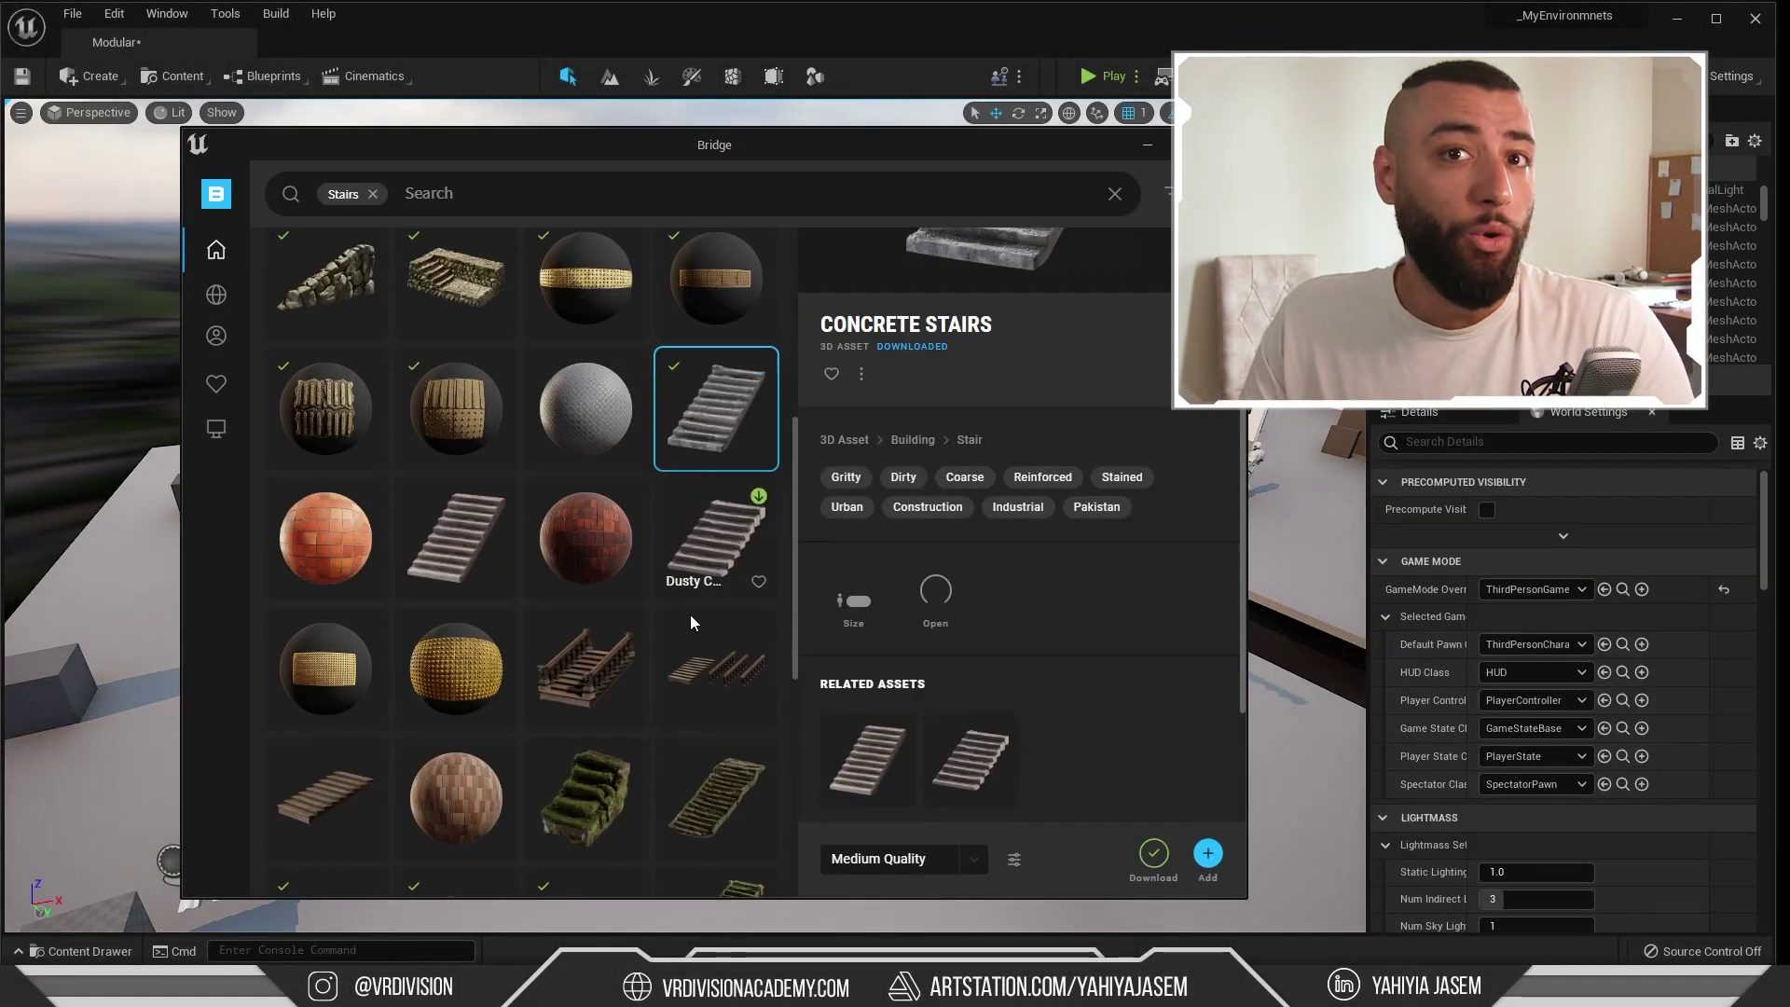
right_click(713, 416)
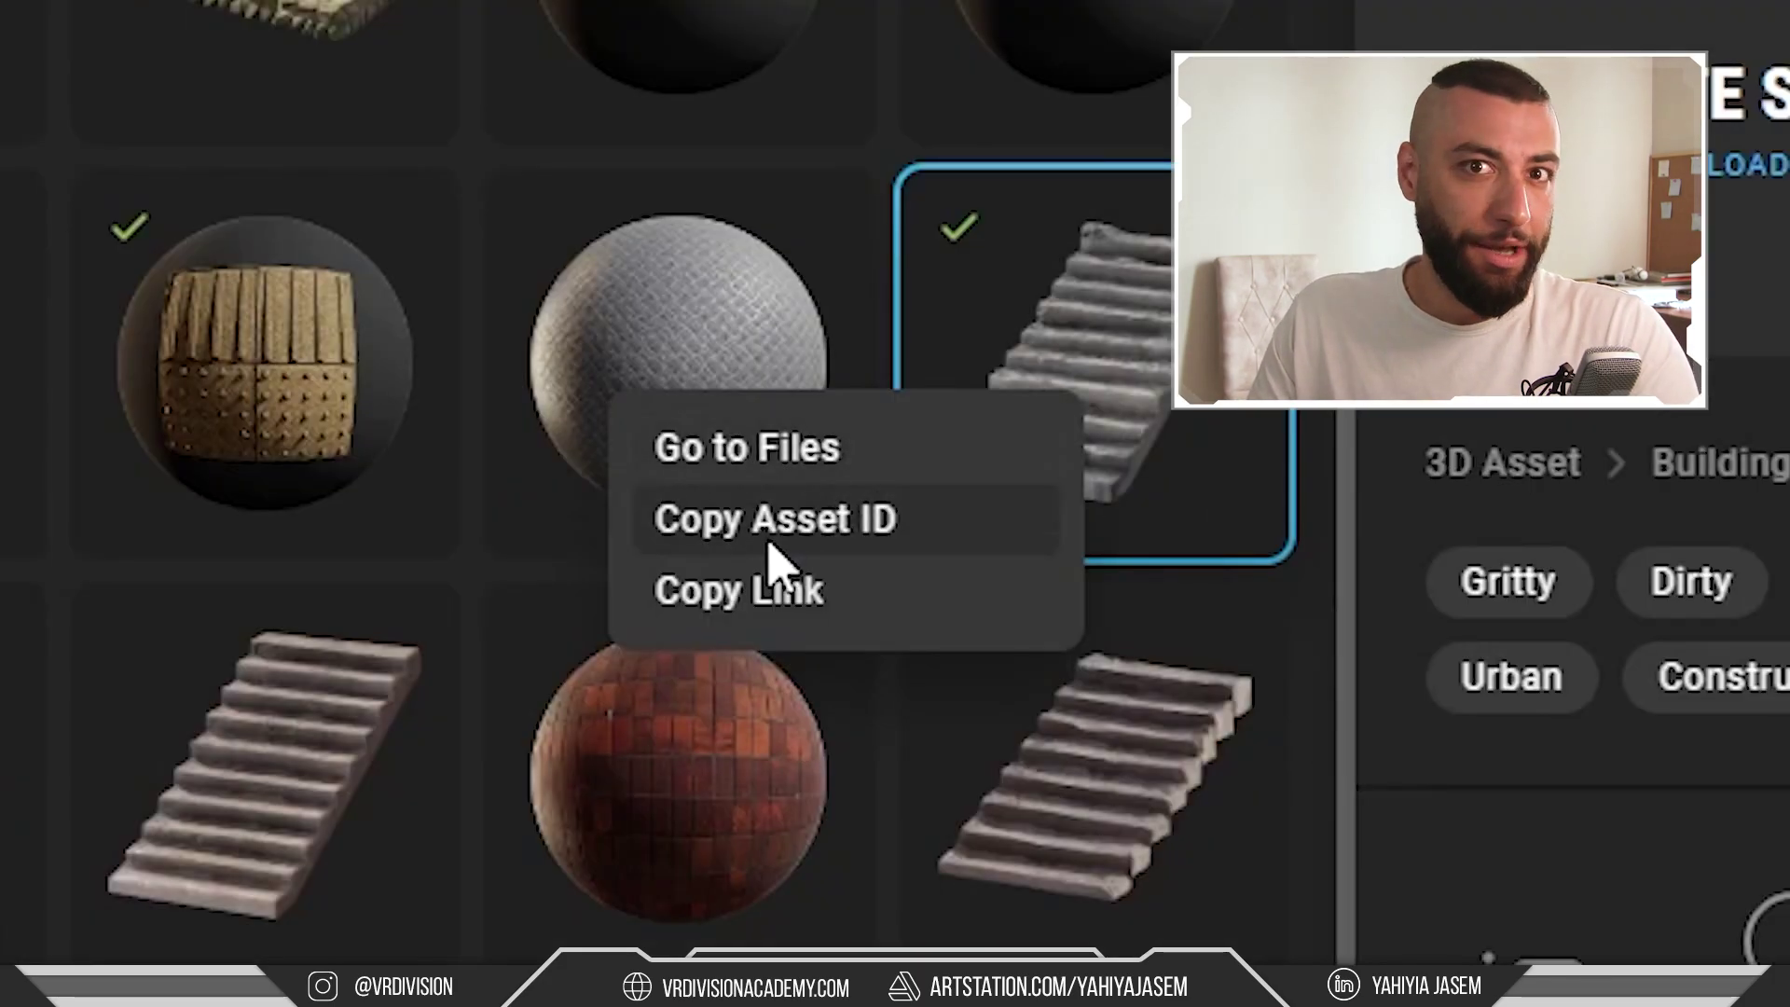
left_click(769, 520)
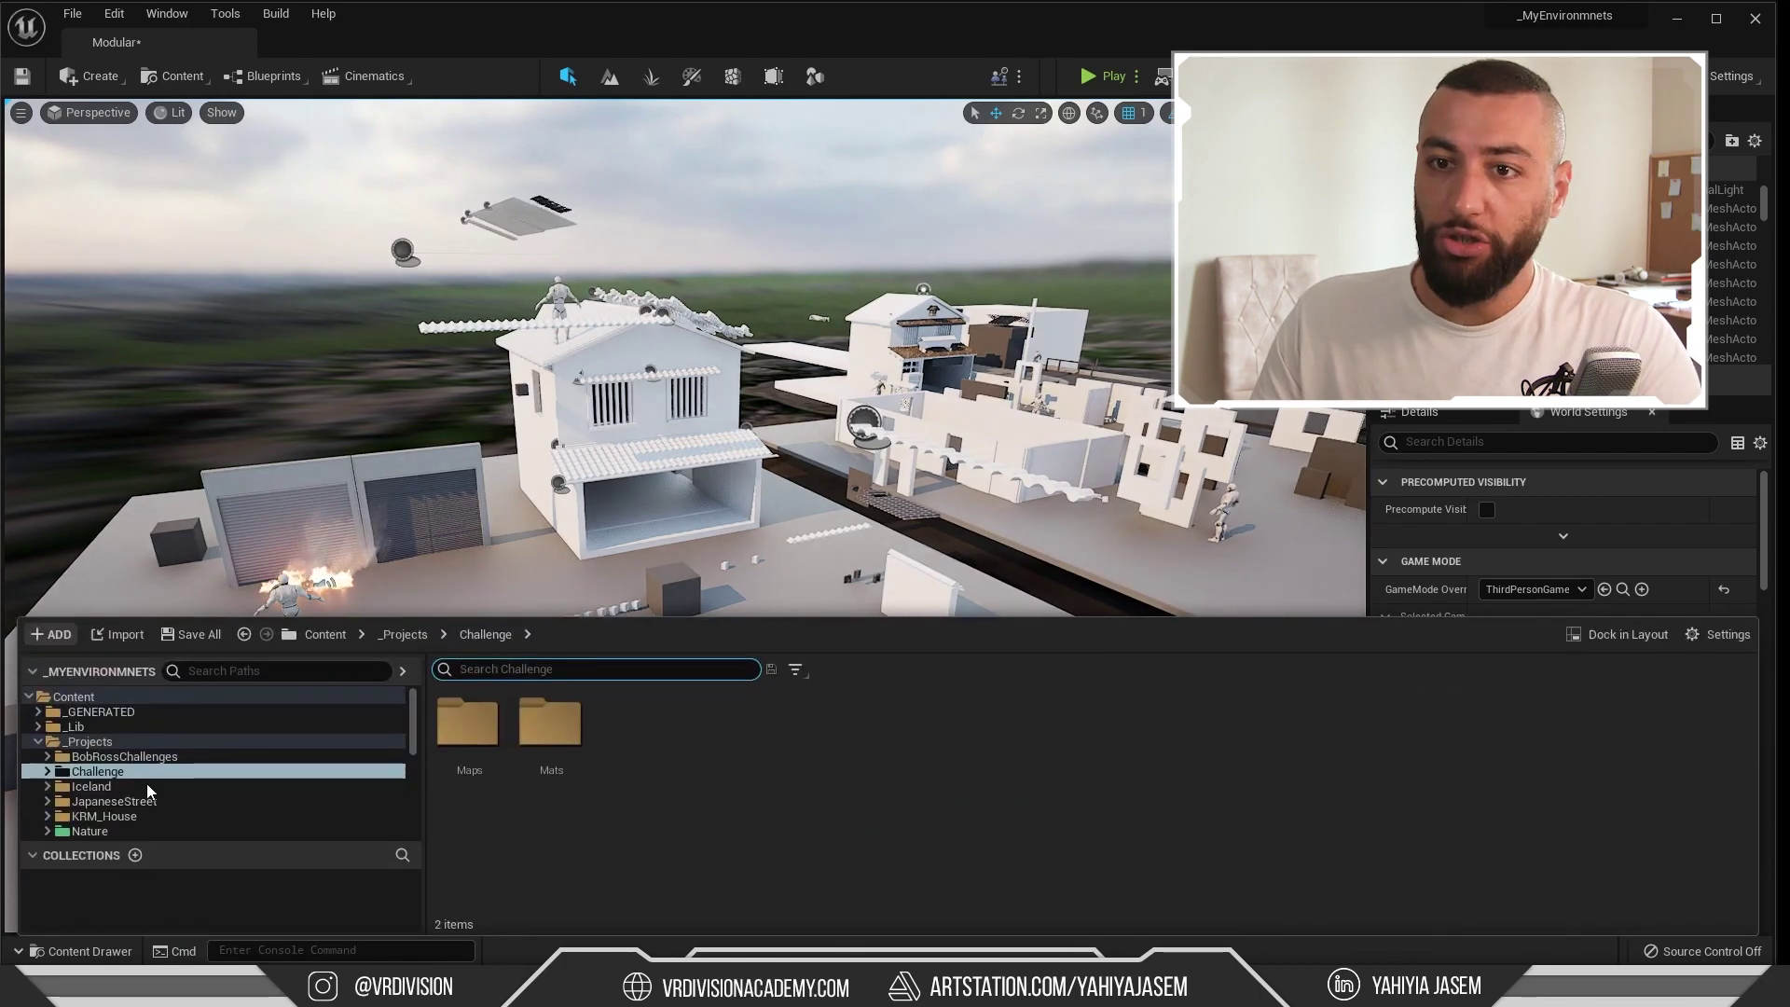
Search the whole Content folder's assets and folder paths for the asset ID uknjfevga
left_click(38, 741)
scroll(89, 775, "down", 5)
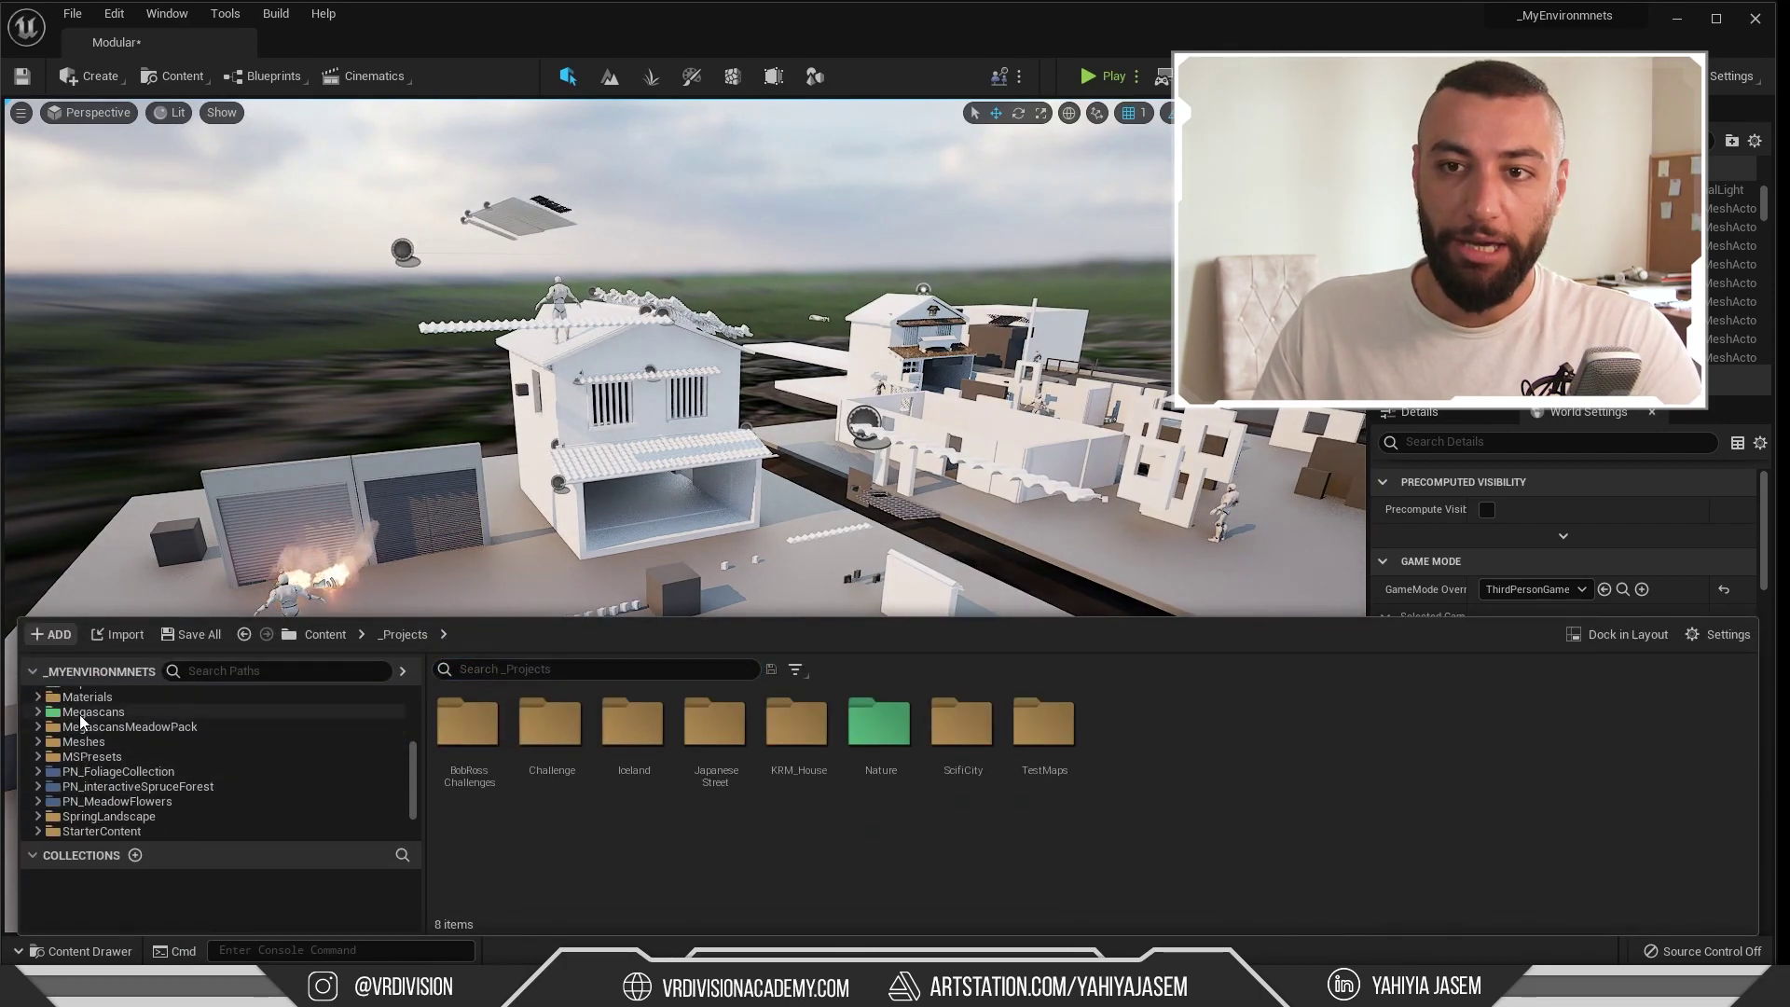
left_click(94, 712)
scroll(215, 755, "up", 6)
left_click(150, 697)
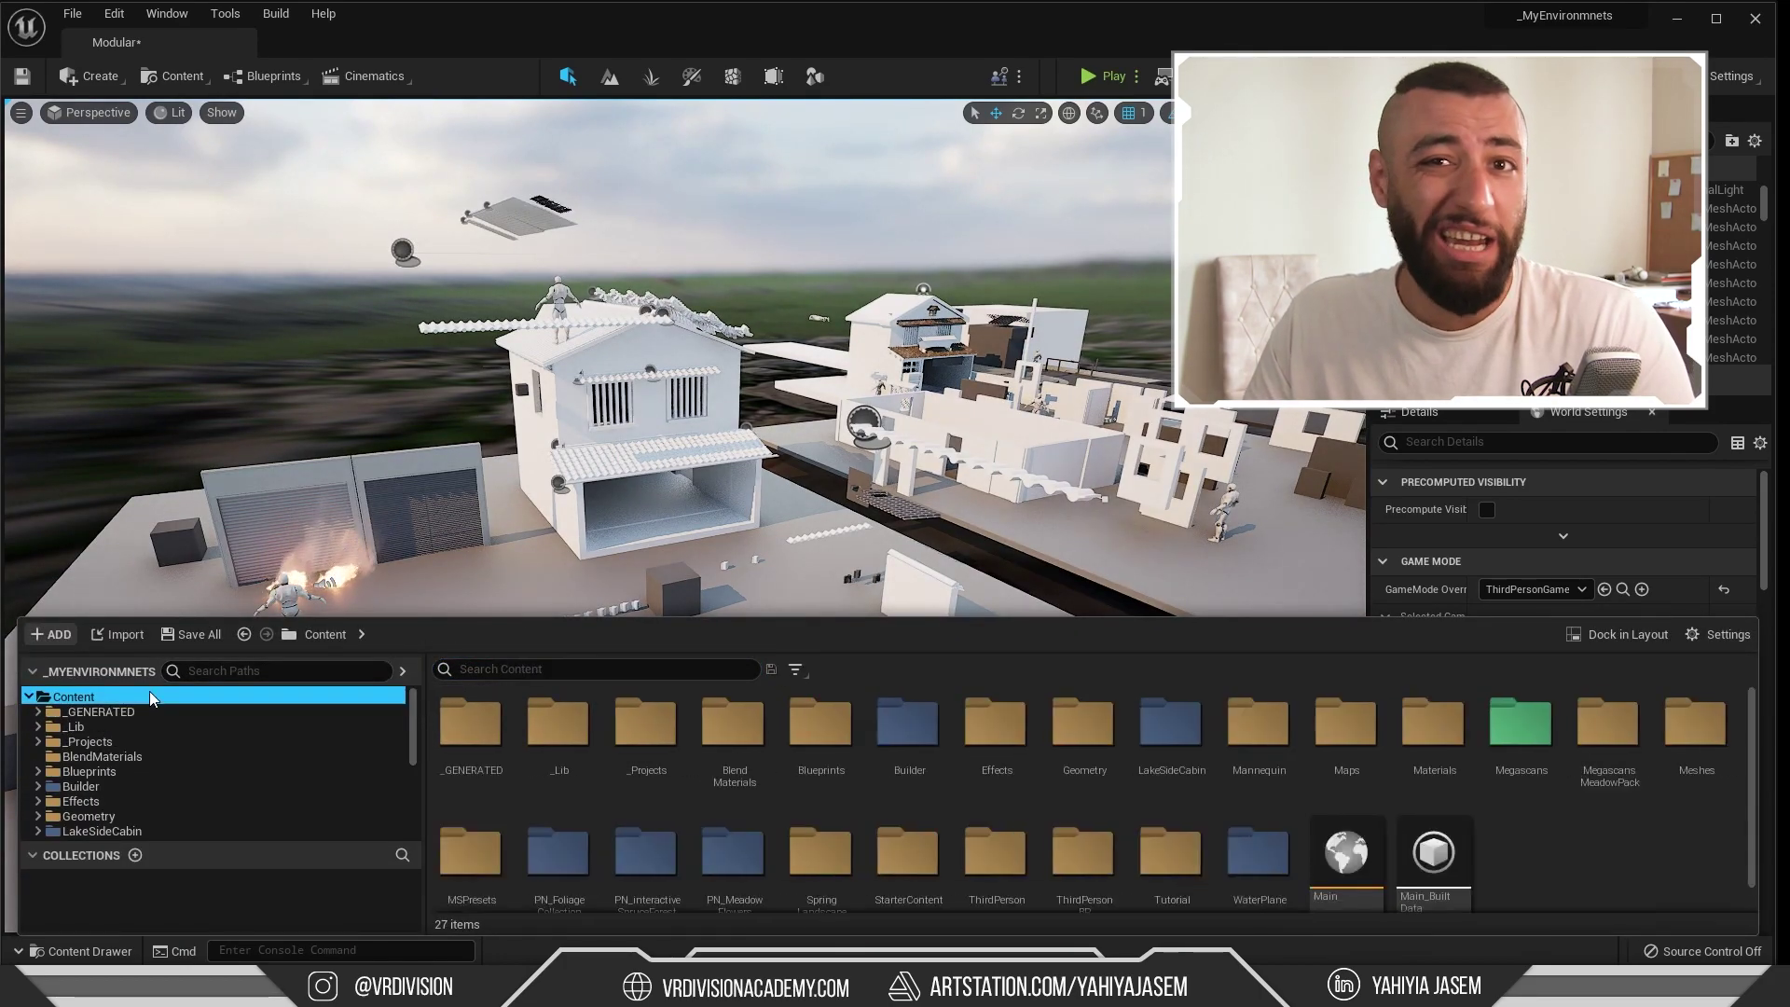
left_click(504, 671)
type("uknjfevga")
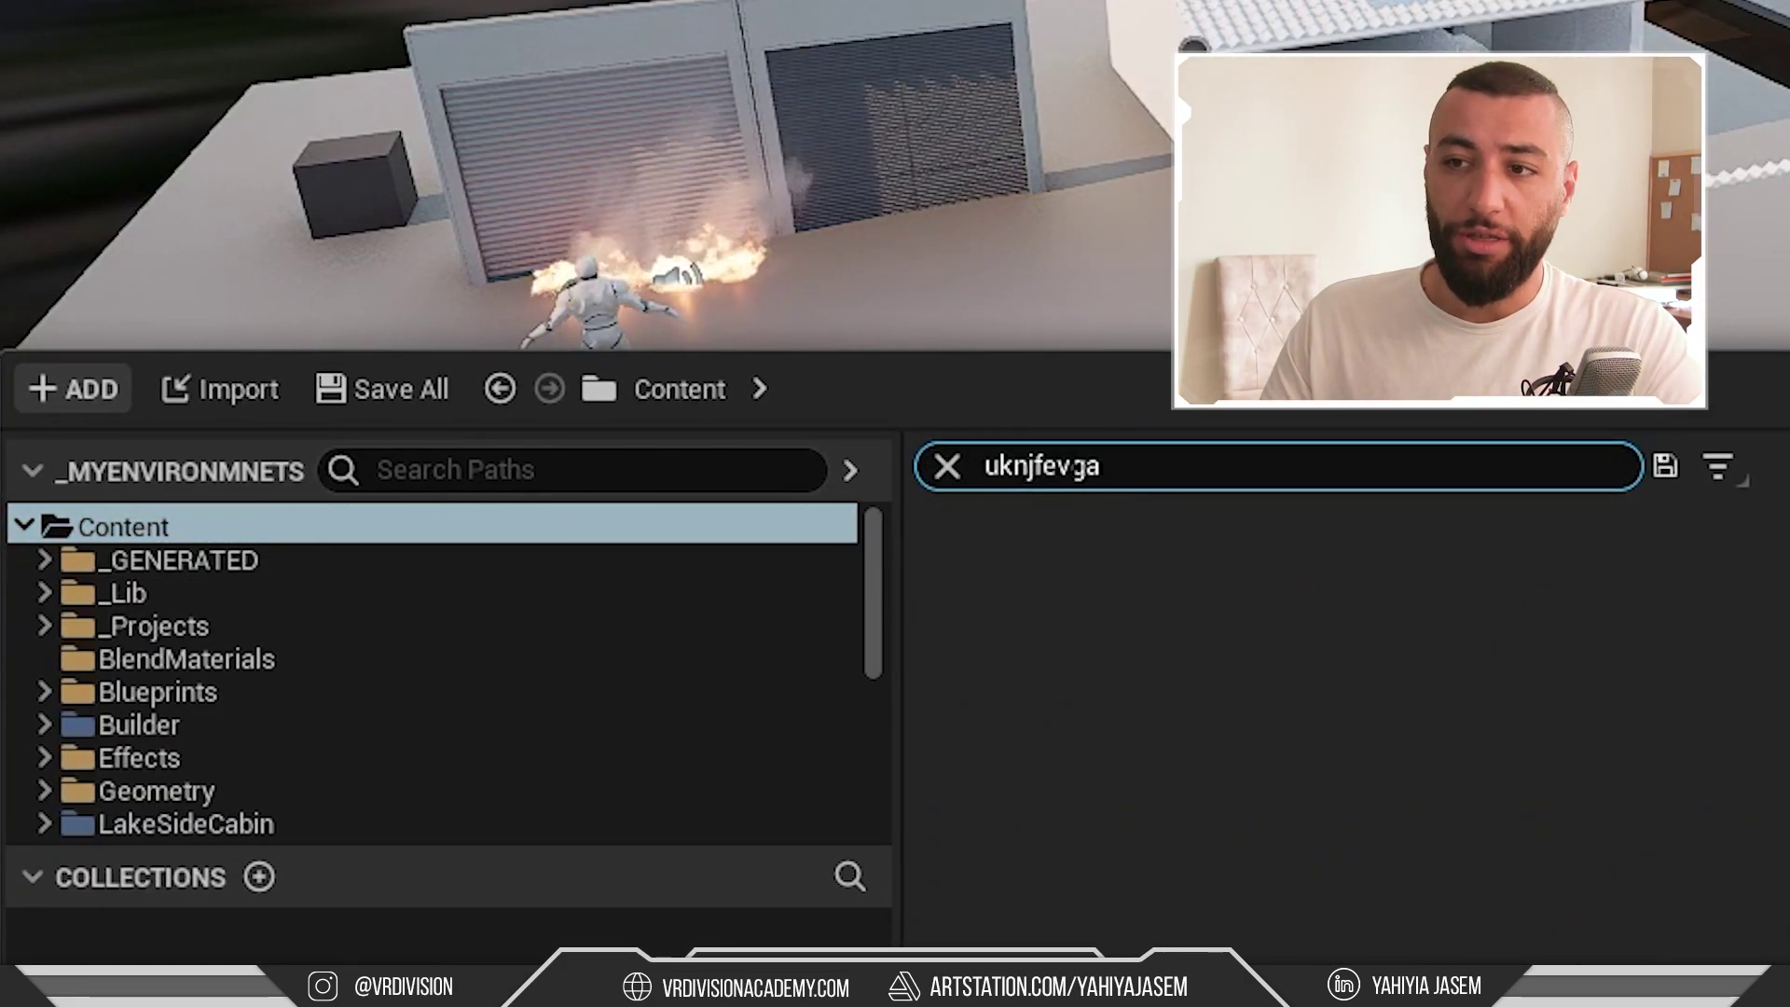
left_click(697, 469)
type("uknjfevga")
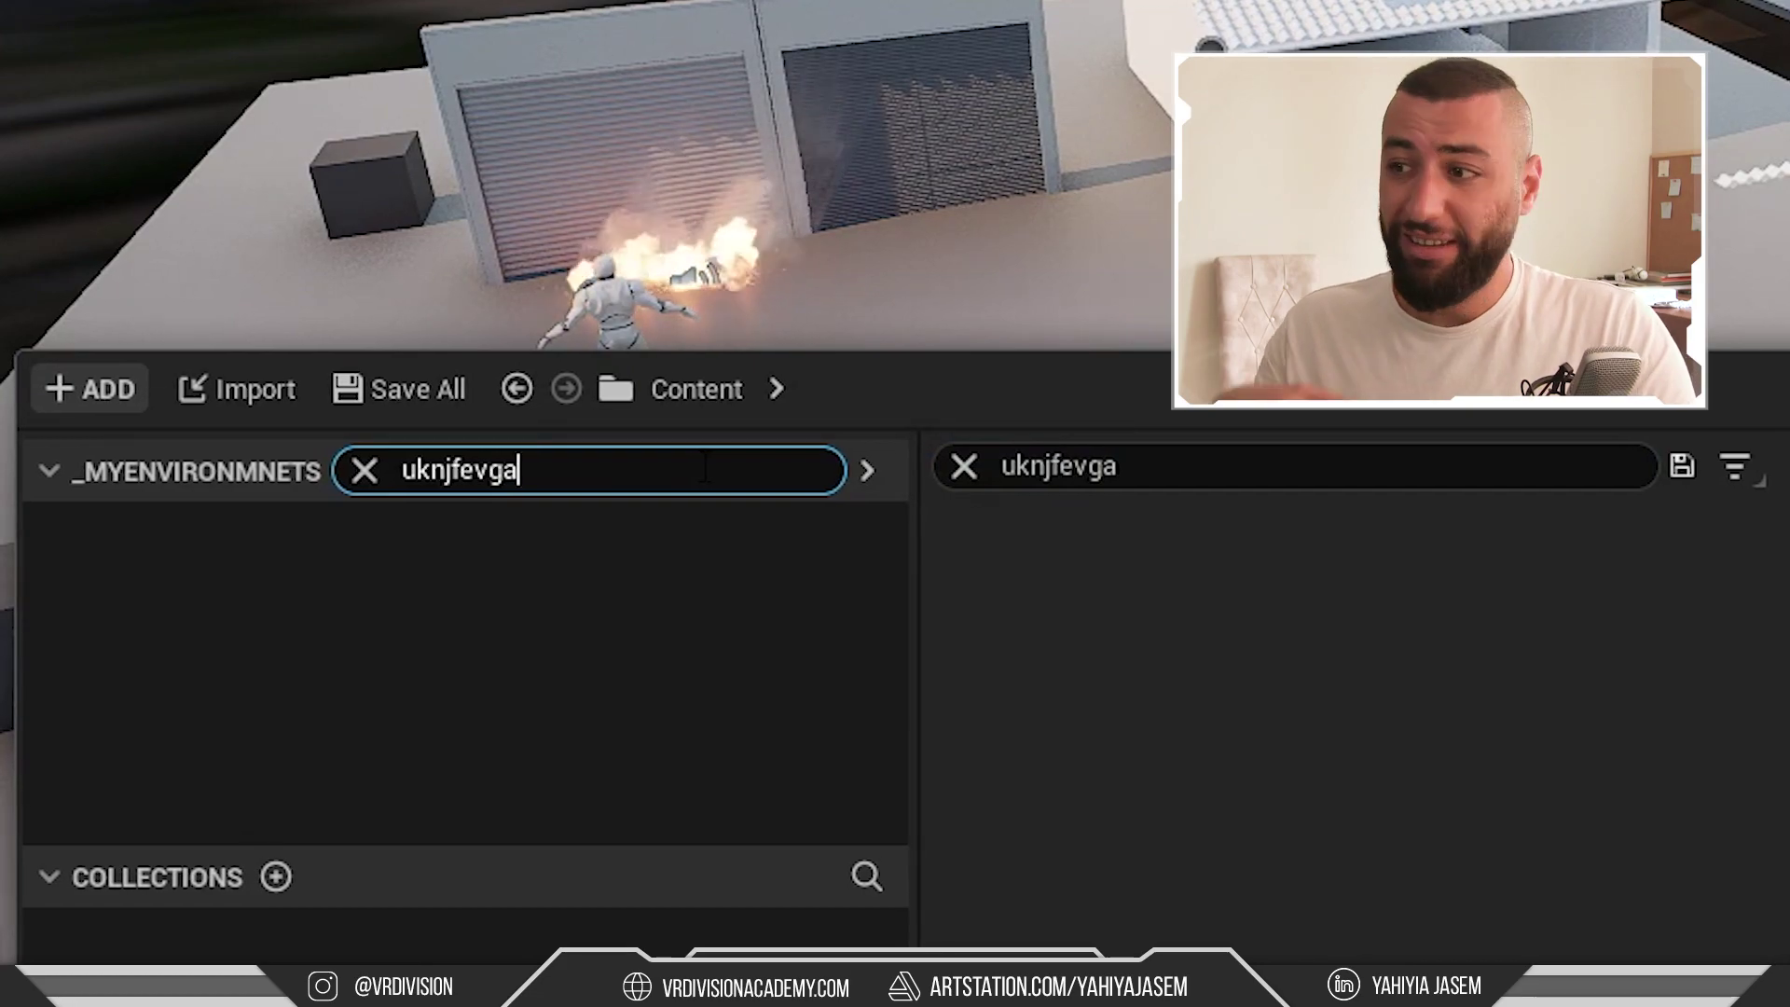
Search Bridge for the asset ID uknjfevga and add the Concrete Stairs asset to the project
key("alt+Tab")
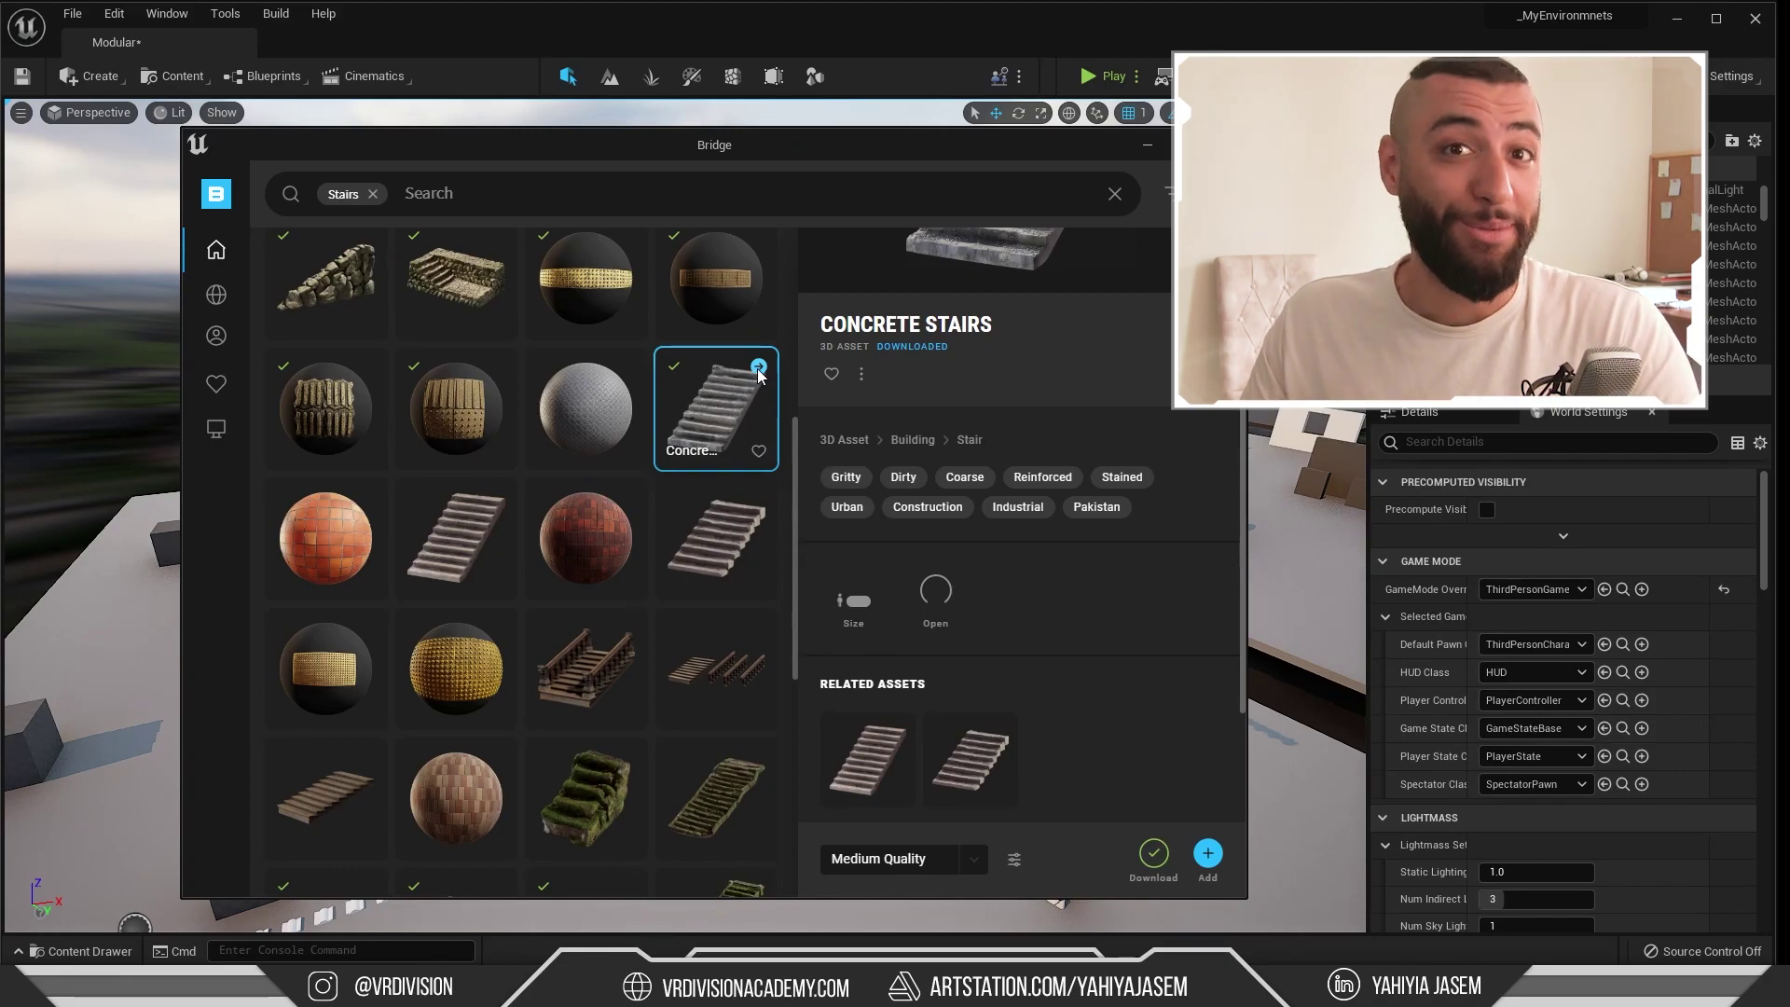
left_click(759, 367)
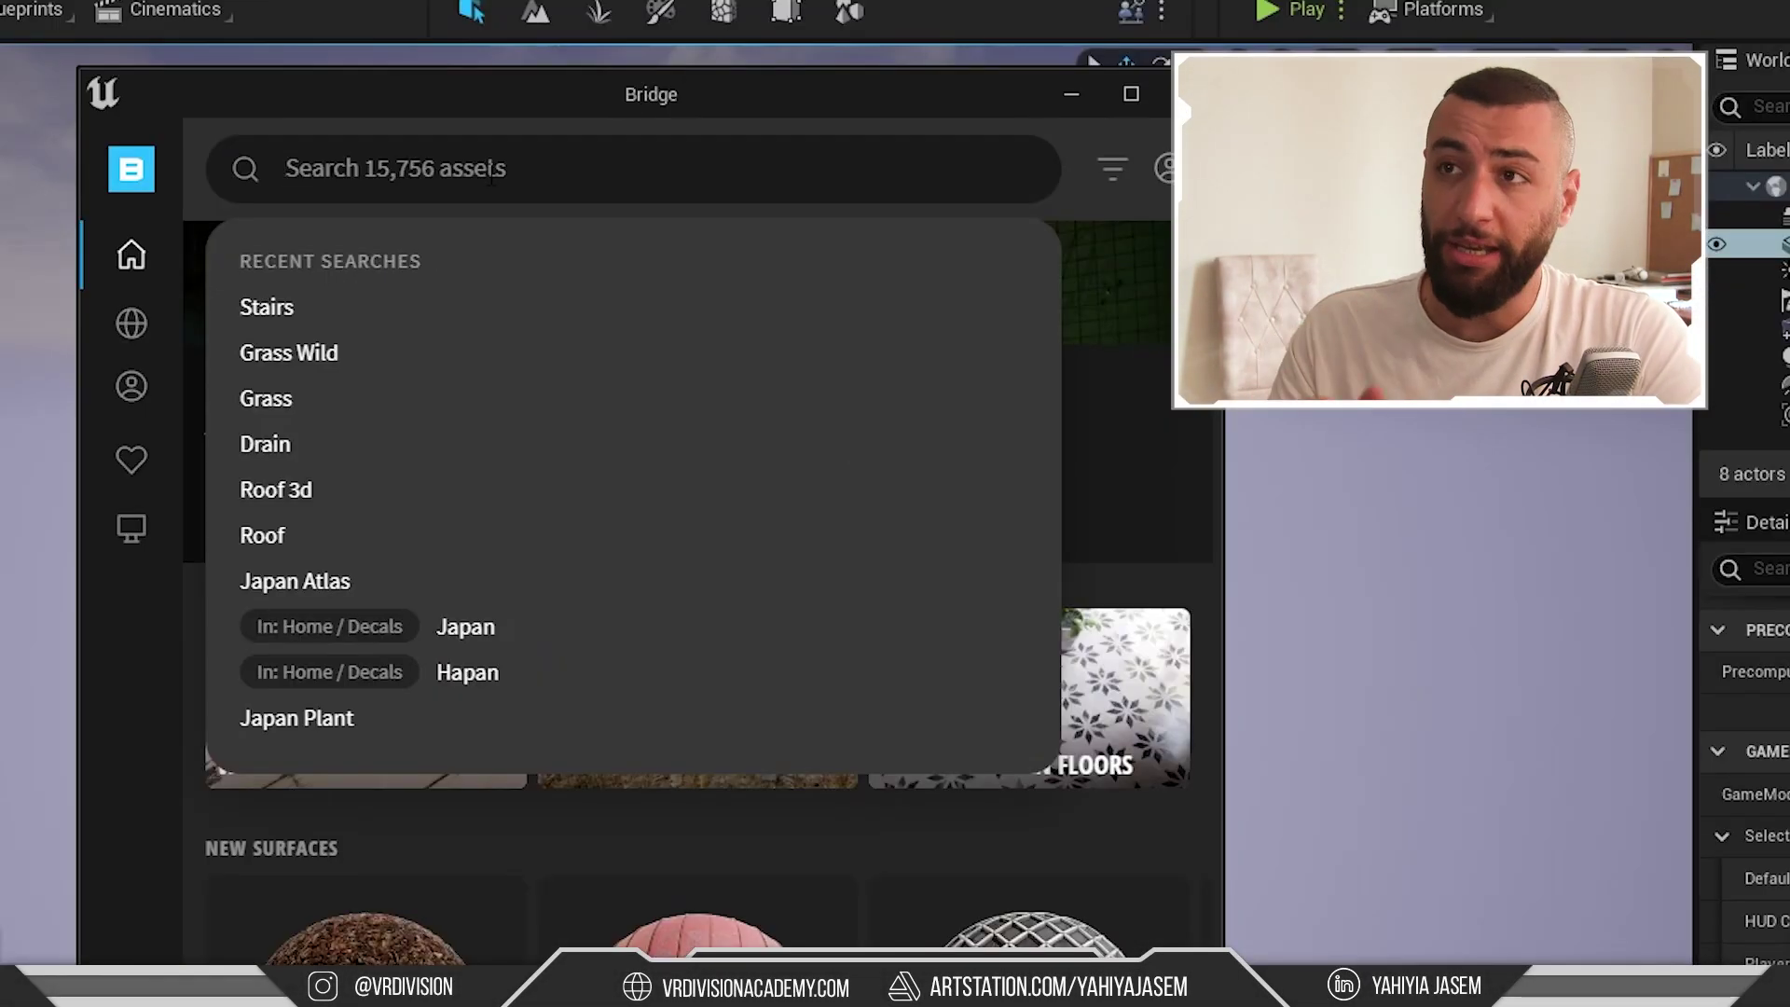
type("uknjfevga")
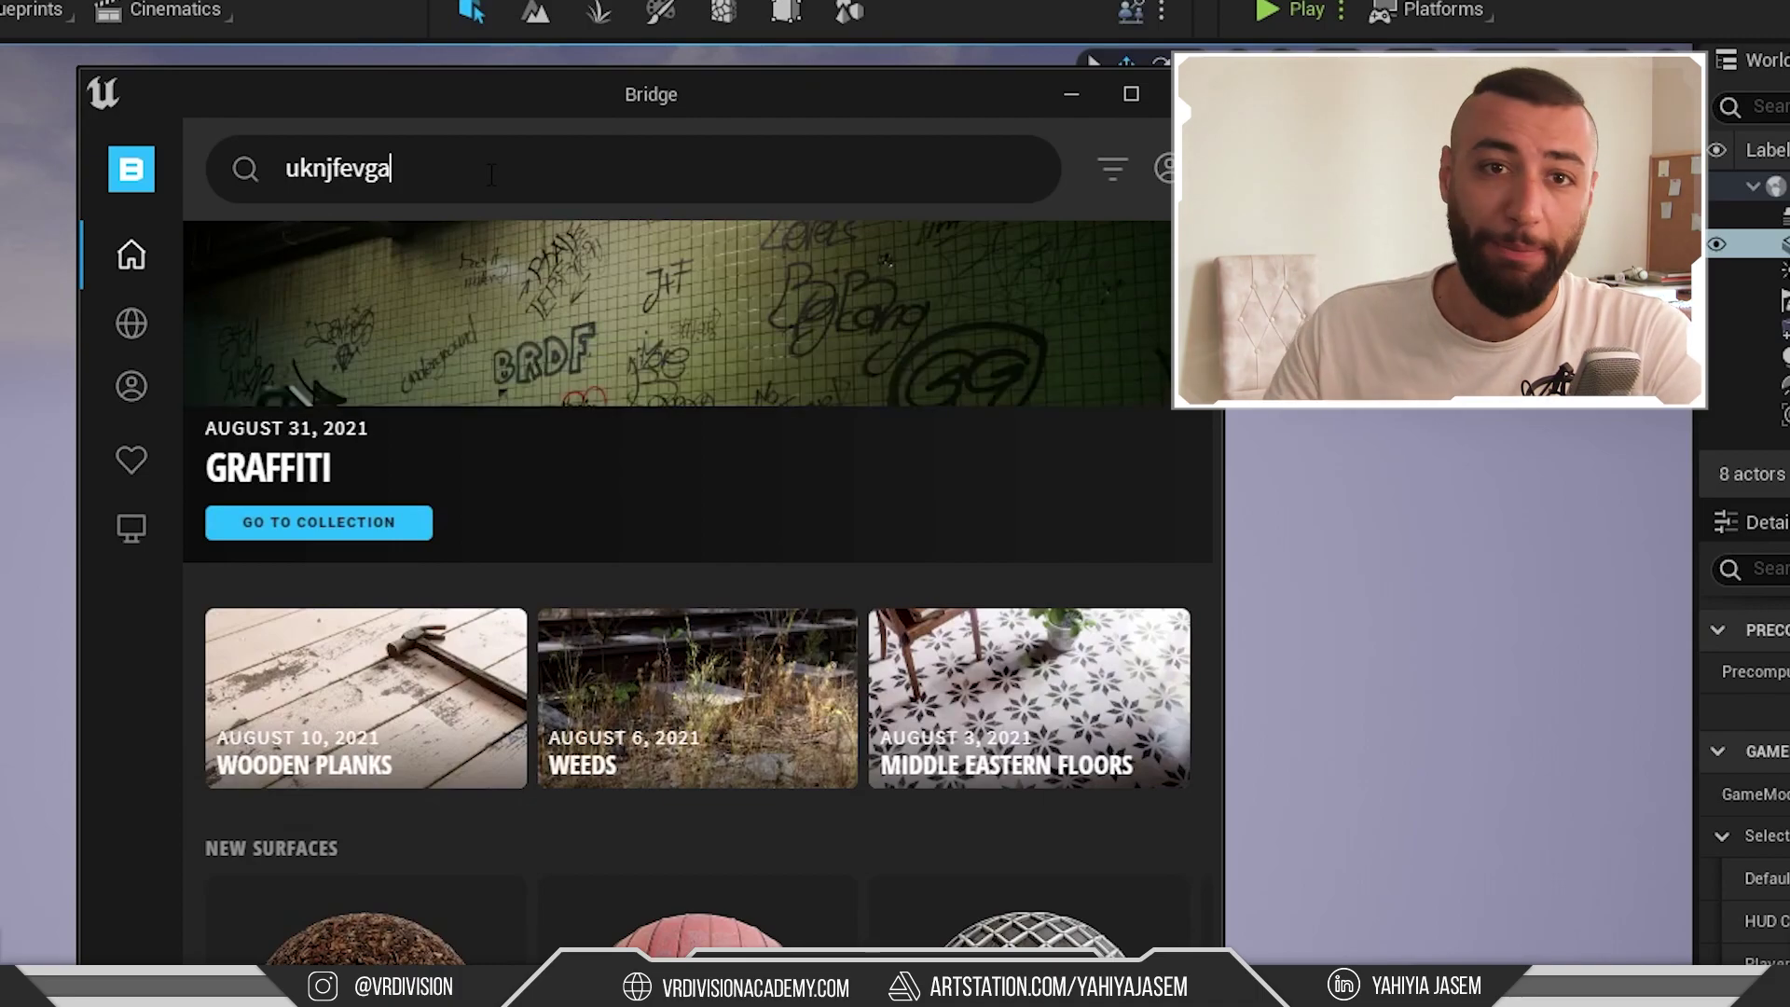
key("Return")
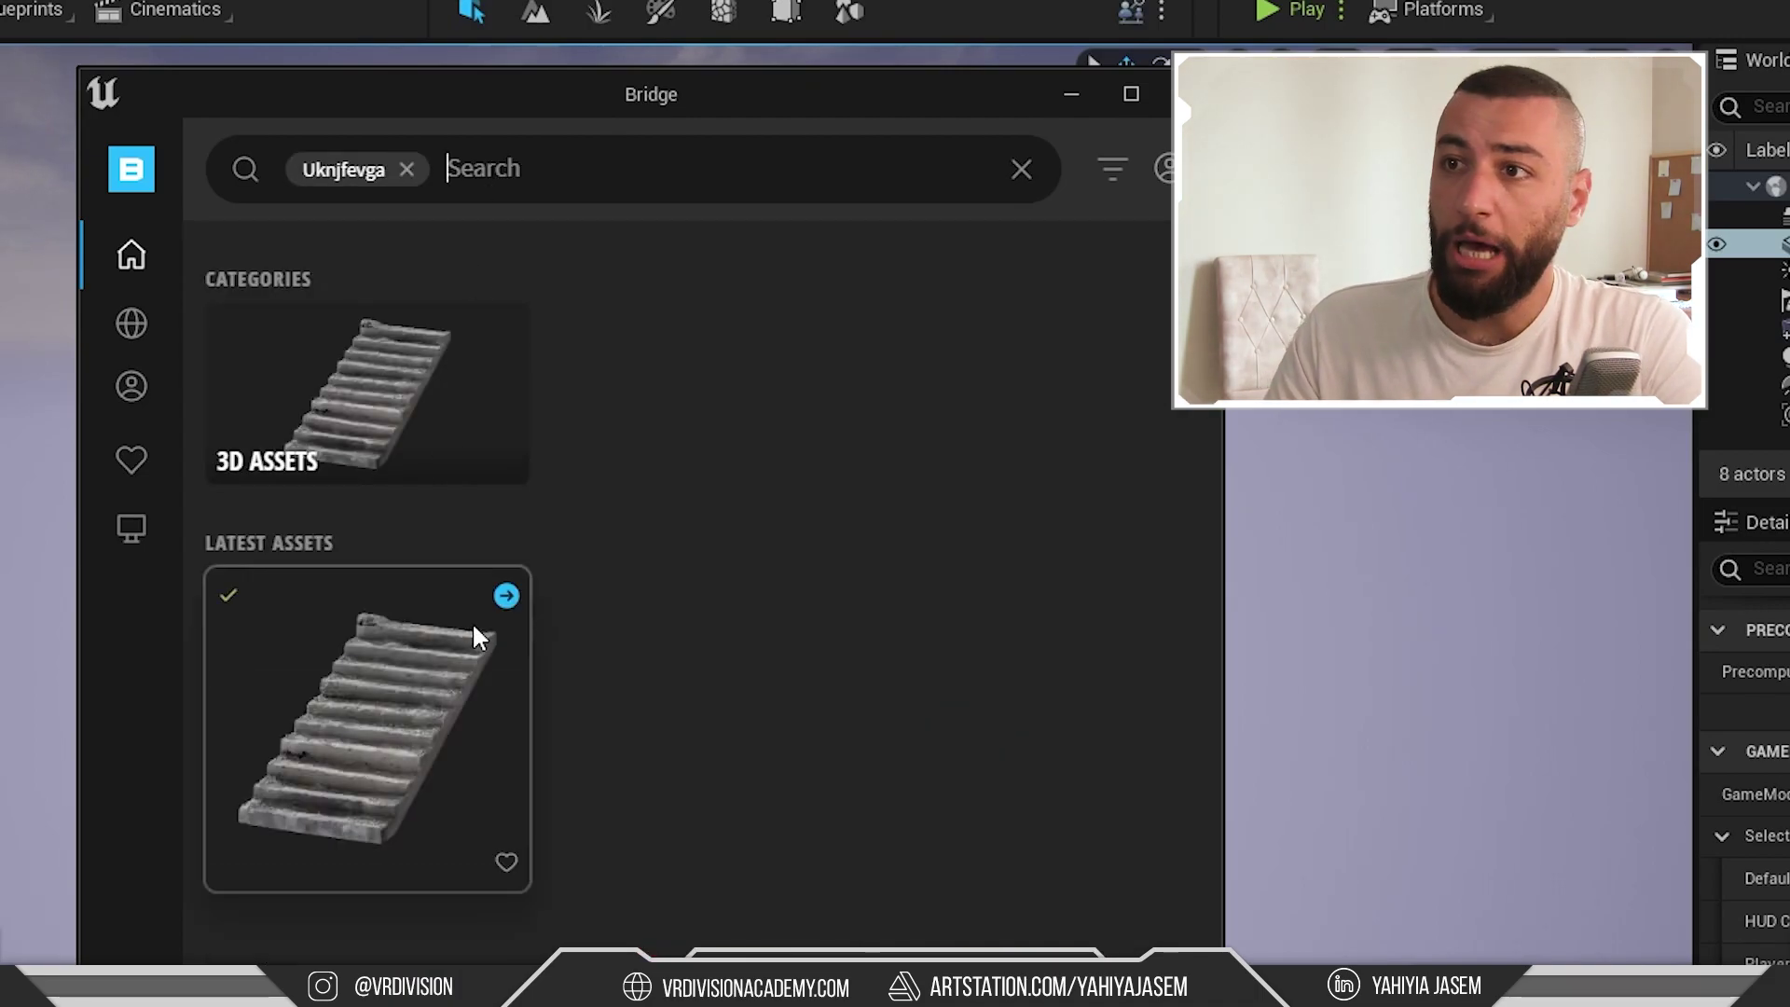
left_click(503, 597)
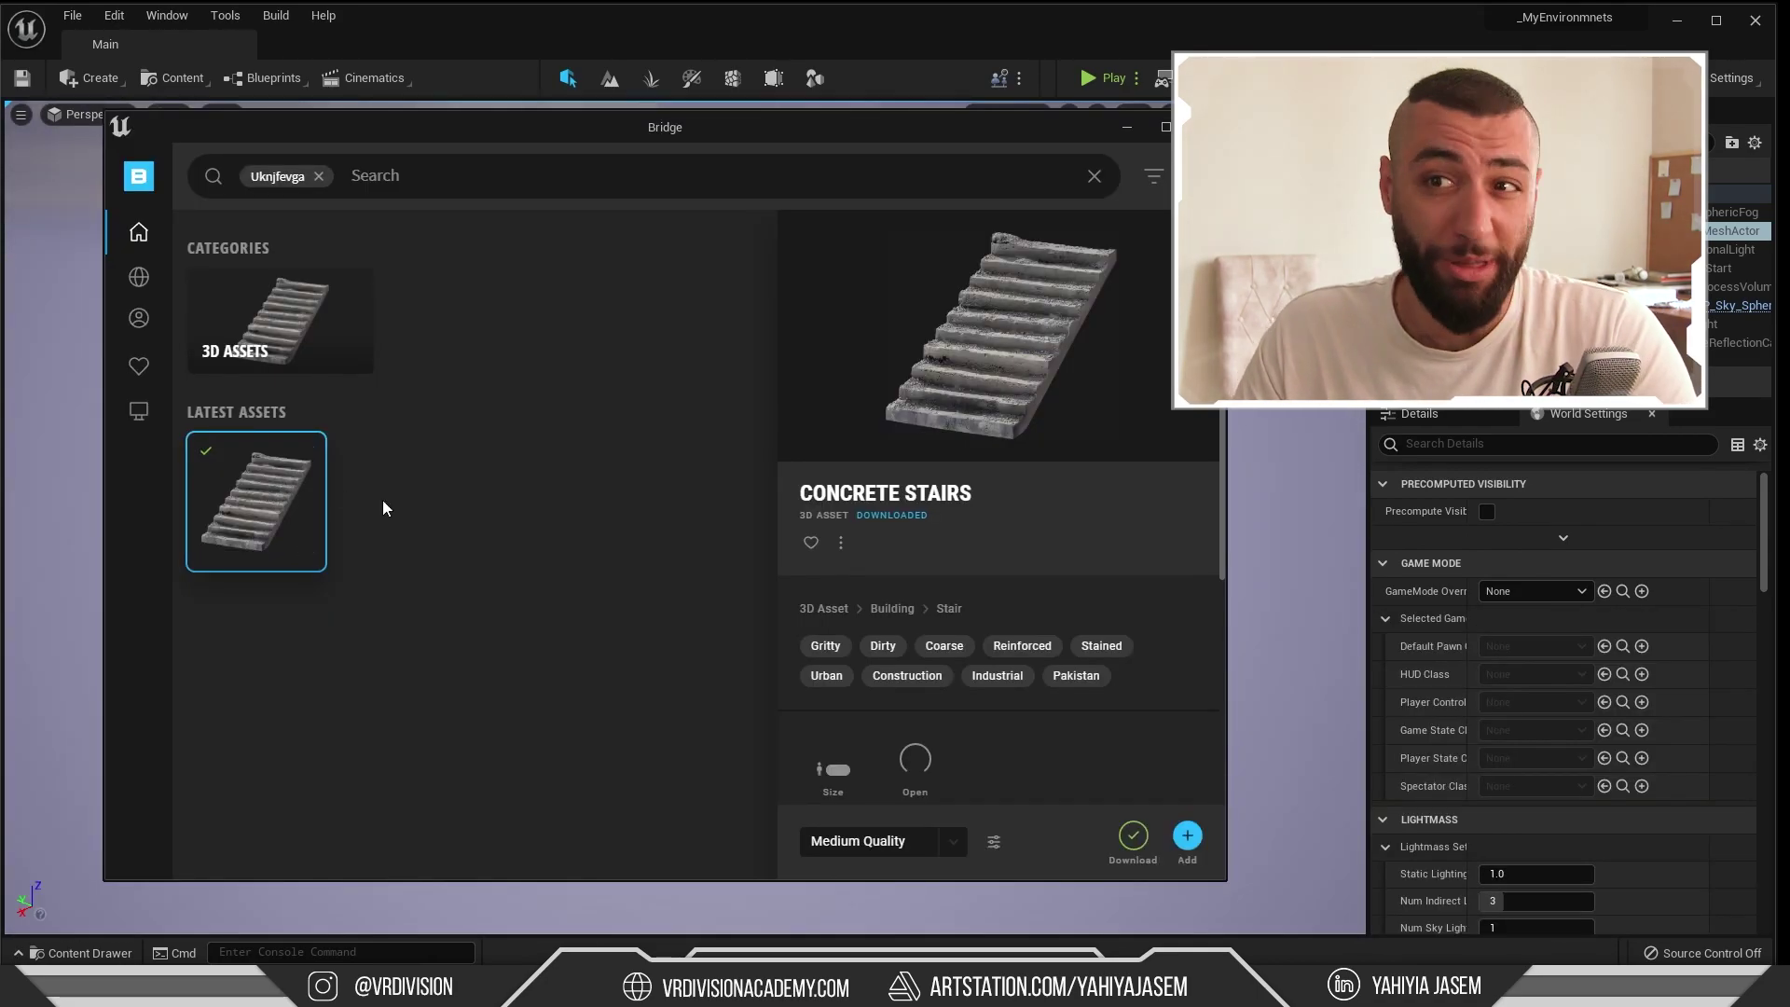
Open the downloaded files of the Concrete Stairs asset in File Explorer
mouse_move(271, 480)
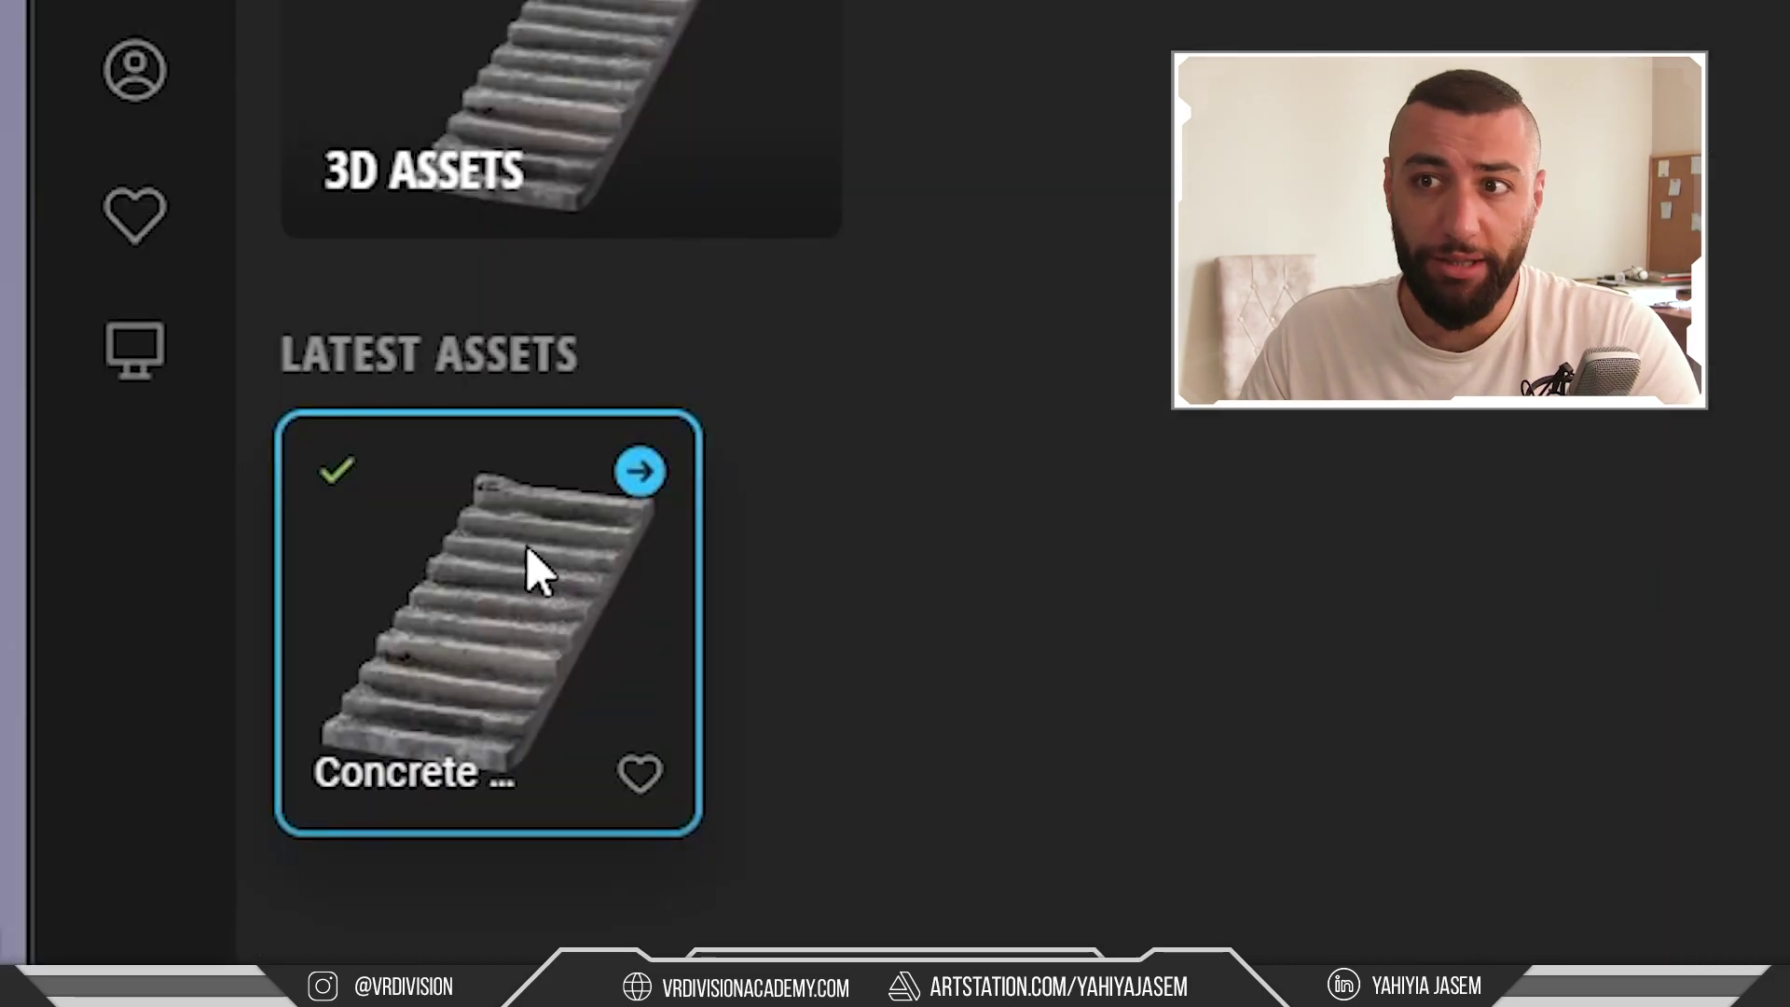
right_click(527, 550)
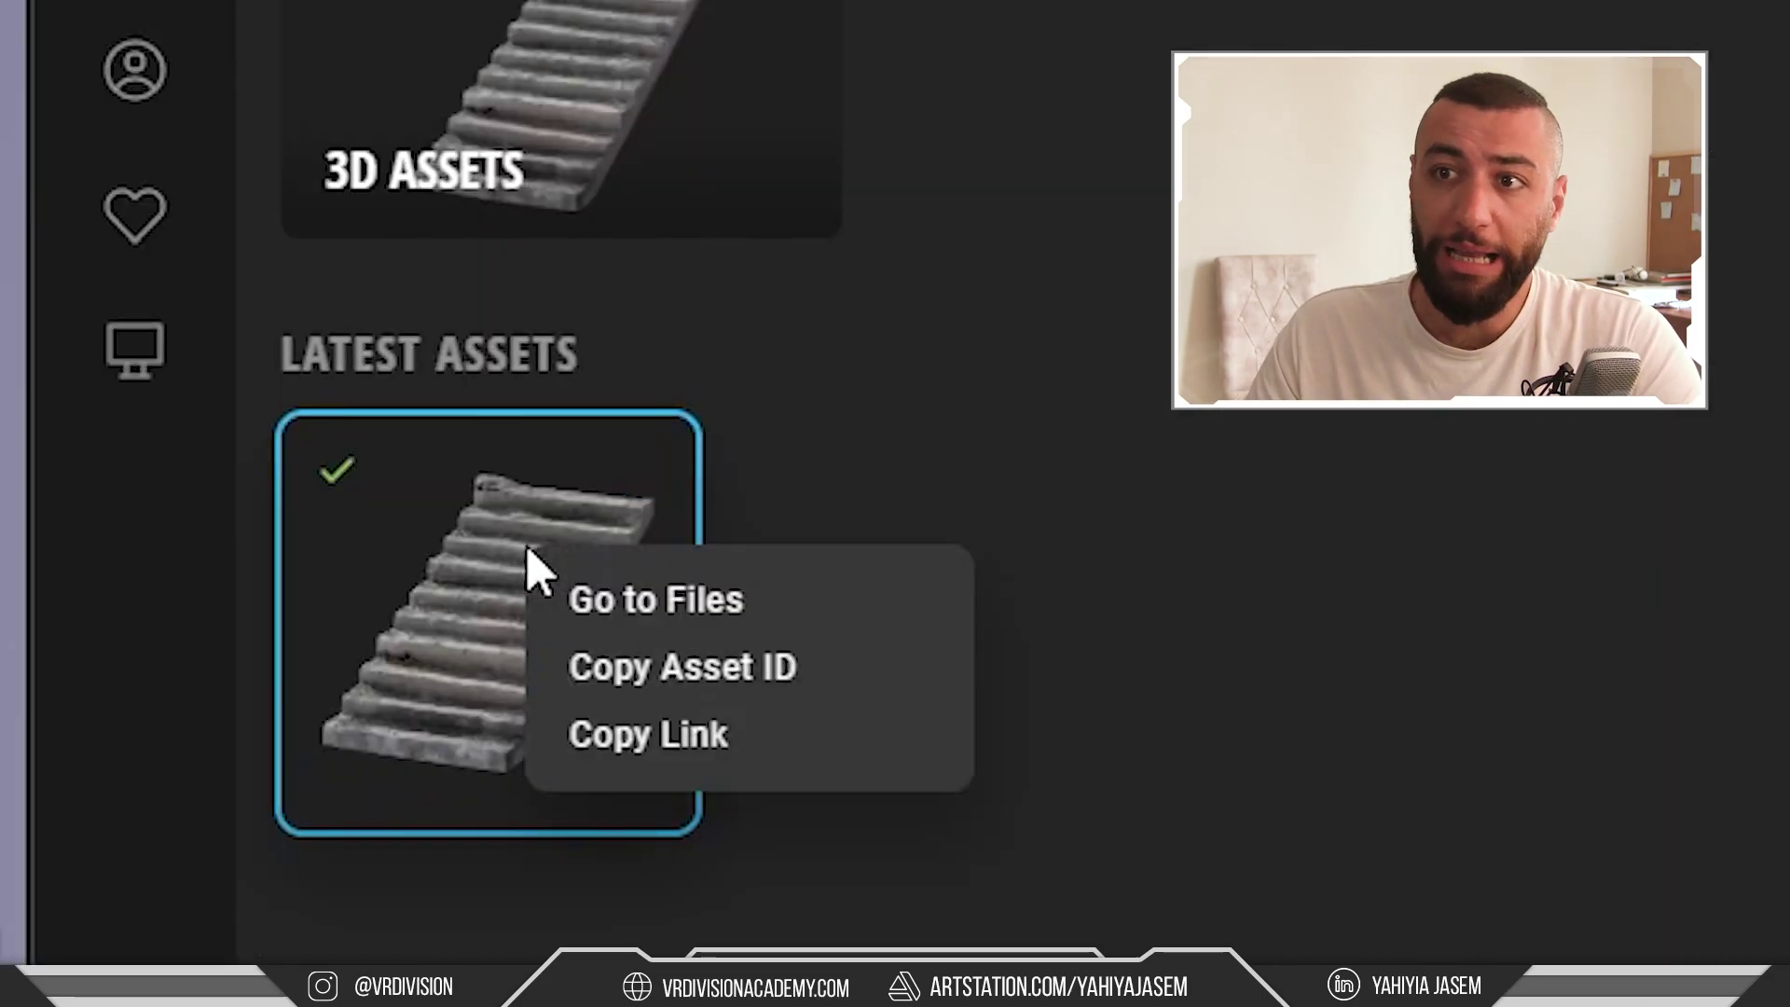
left_click(623, 604)
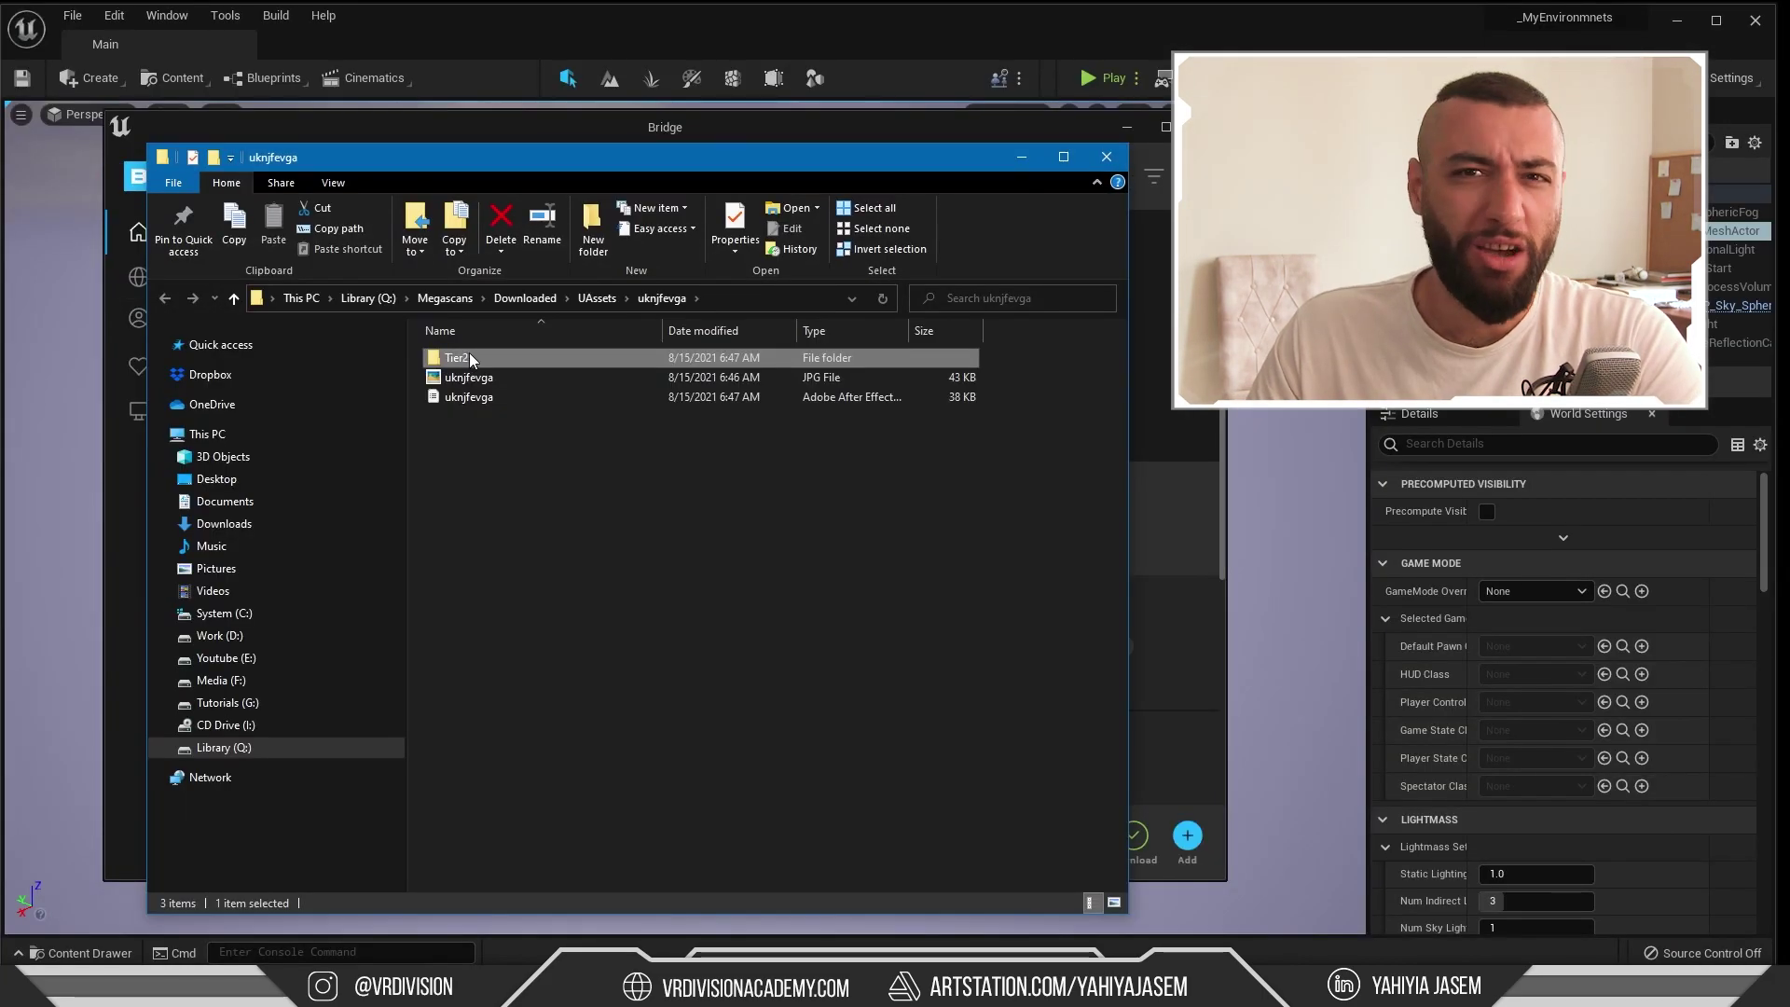
Create a folder named uknjfevga inside the downloaded asset's directory, beside the Tier2 folder
key("ctrl+v")
key("F2")
type("uknjfevga")
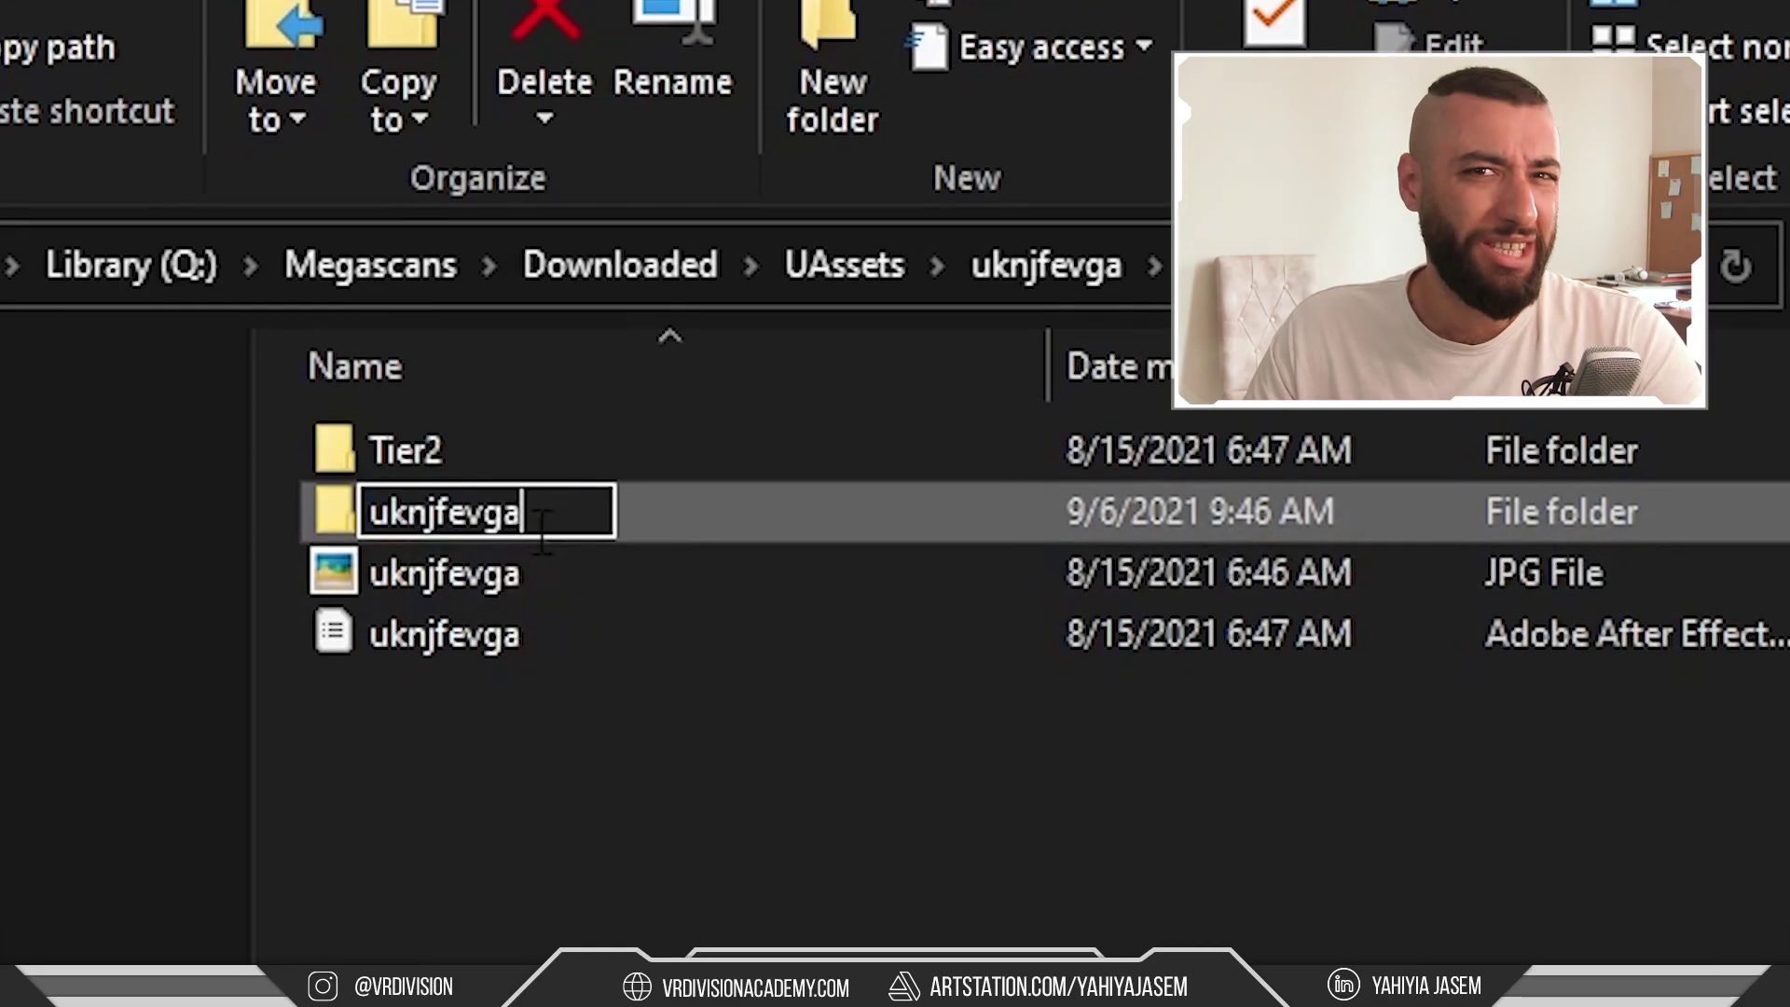
key("Return")
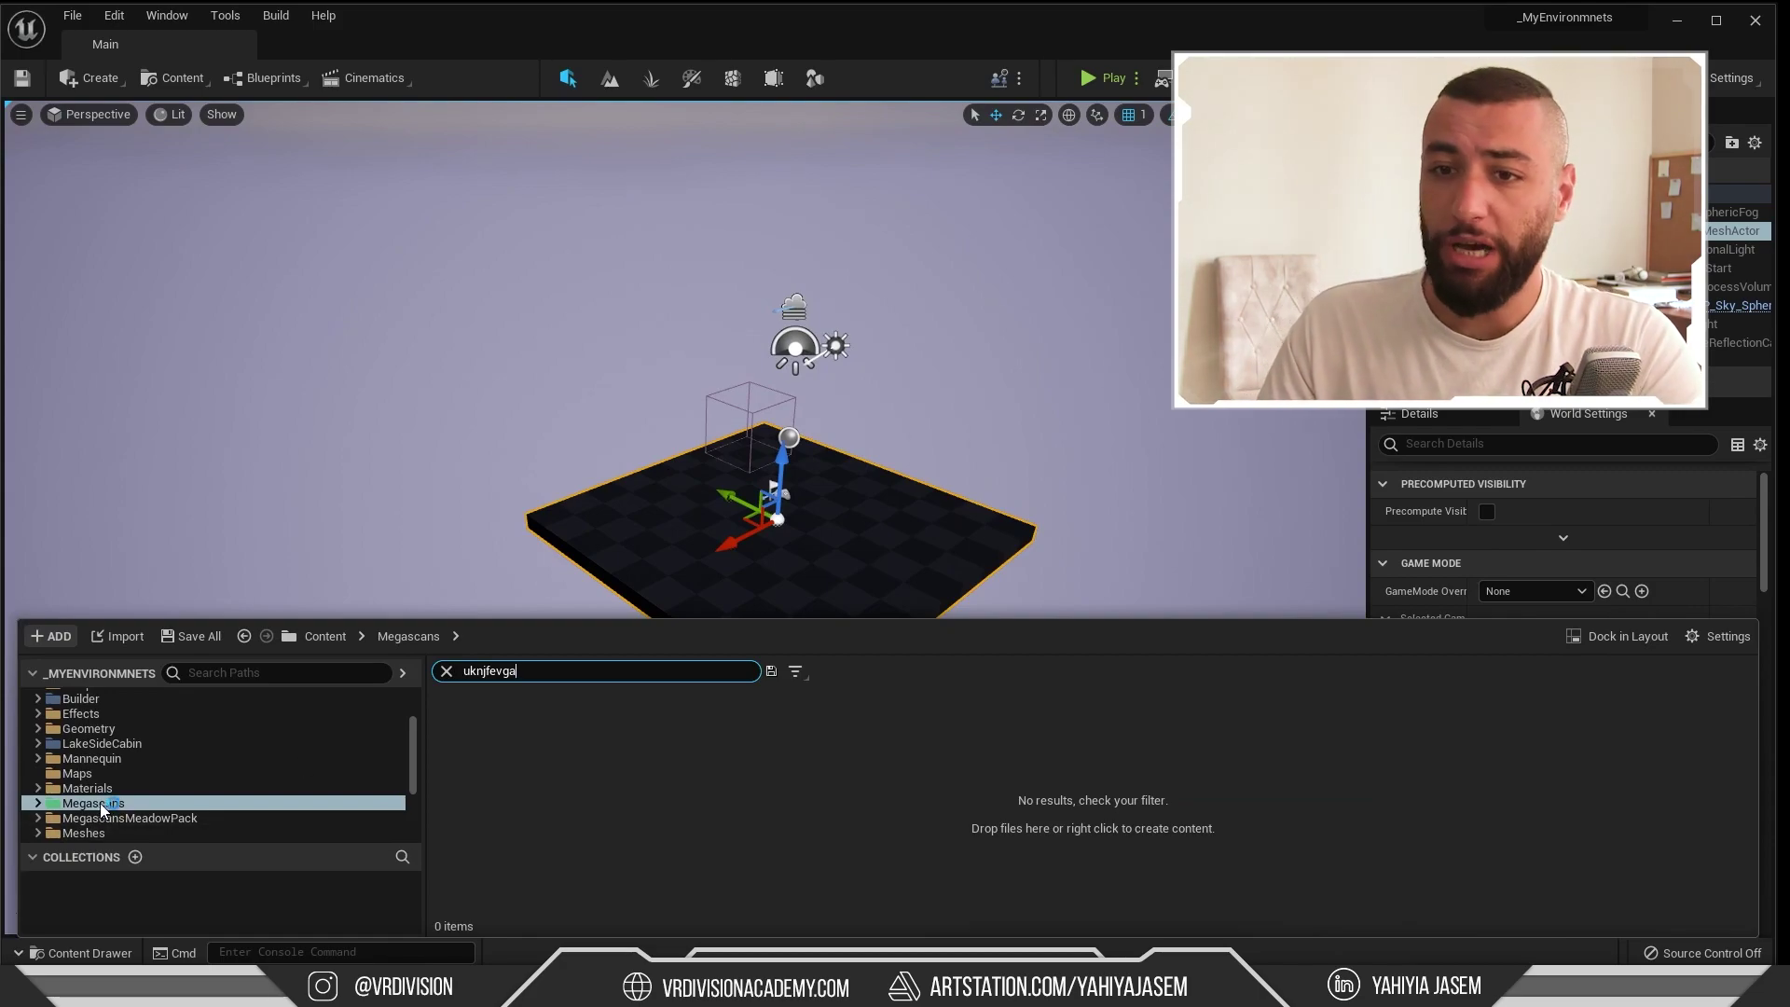
Show the project's Megascans folder in File Explorer and put the uknjfevga asset folder into 3D_Assets
right_click(142, 807)
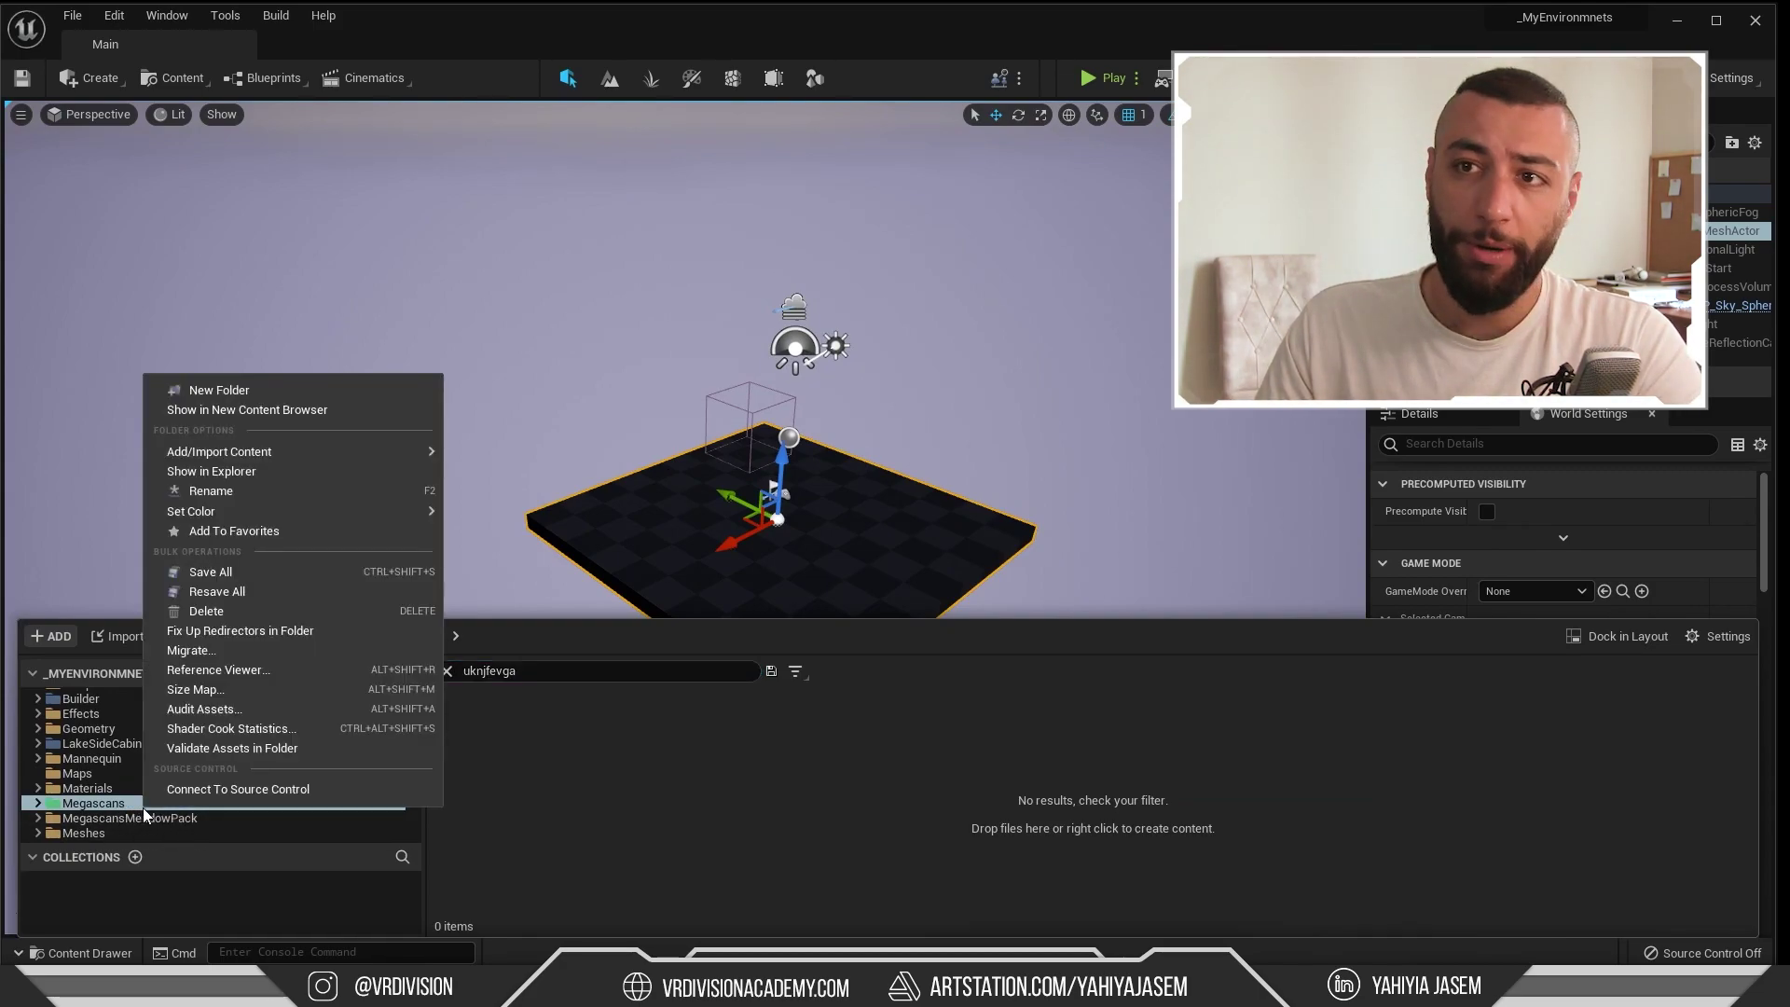
left_click(372, 277)
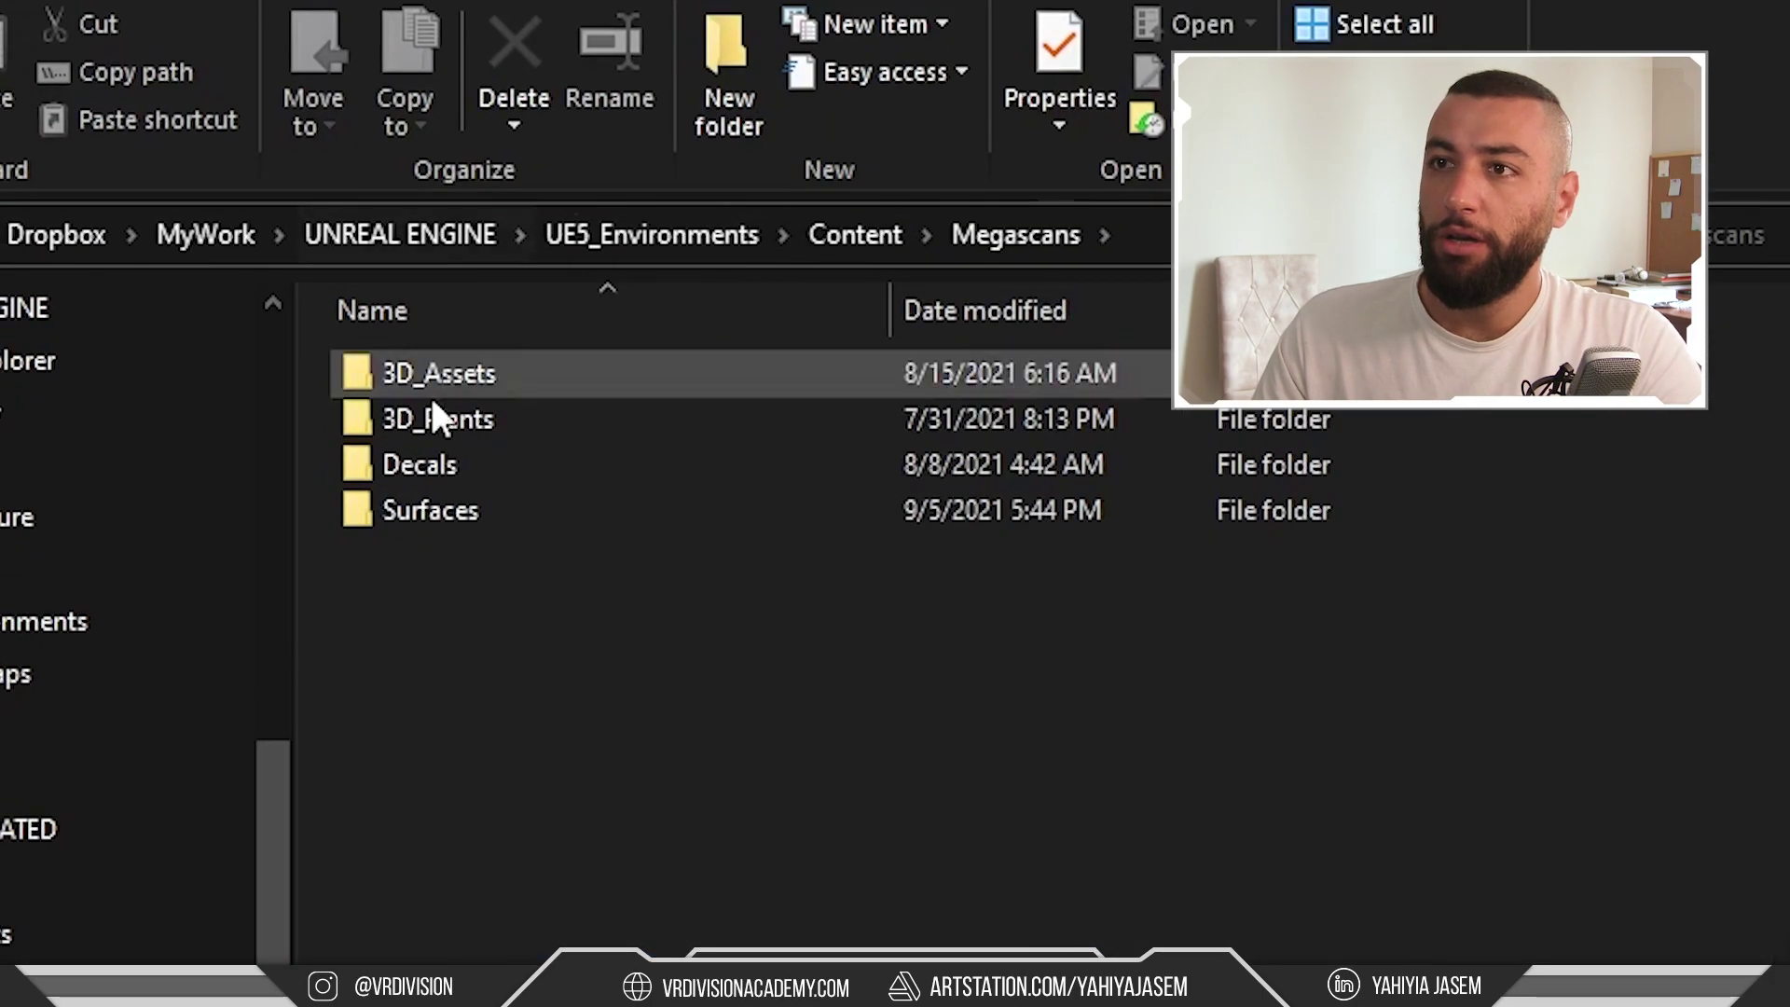
double_click(473, 377)
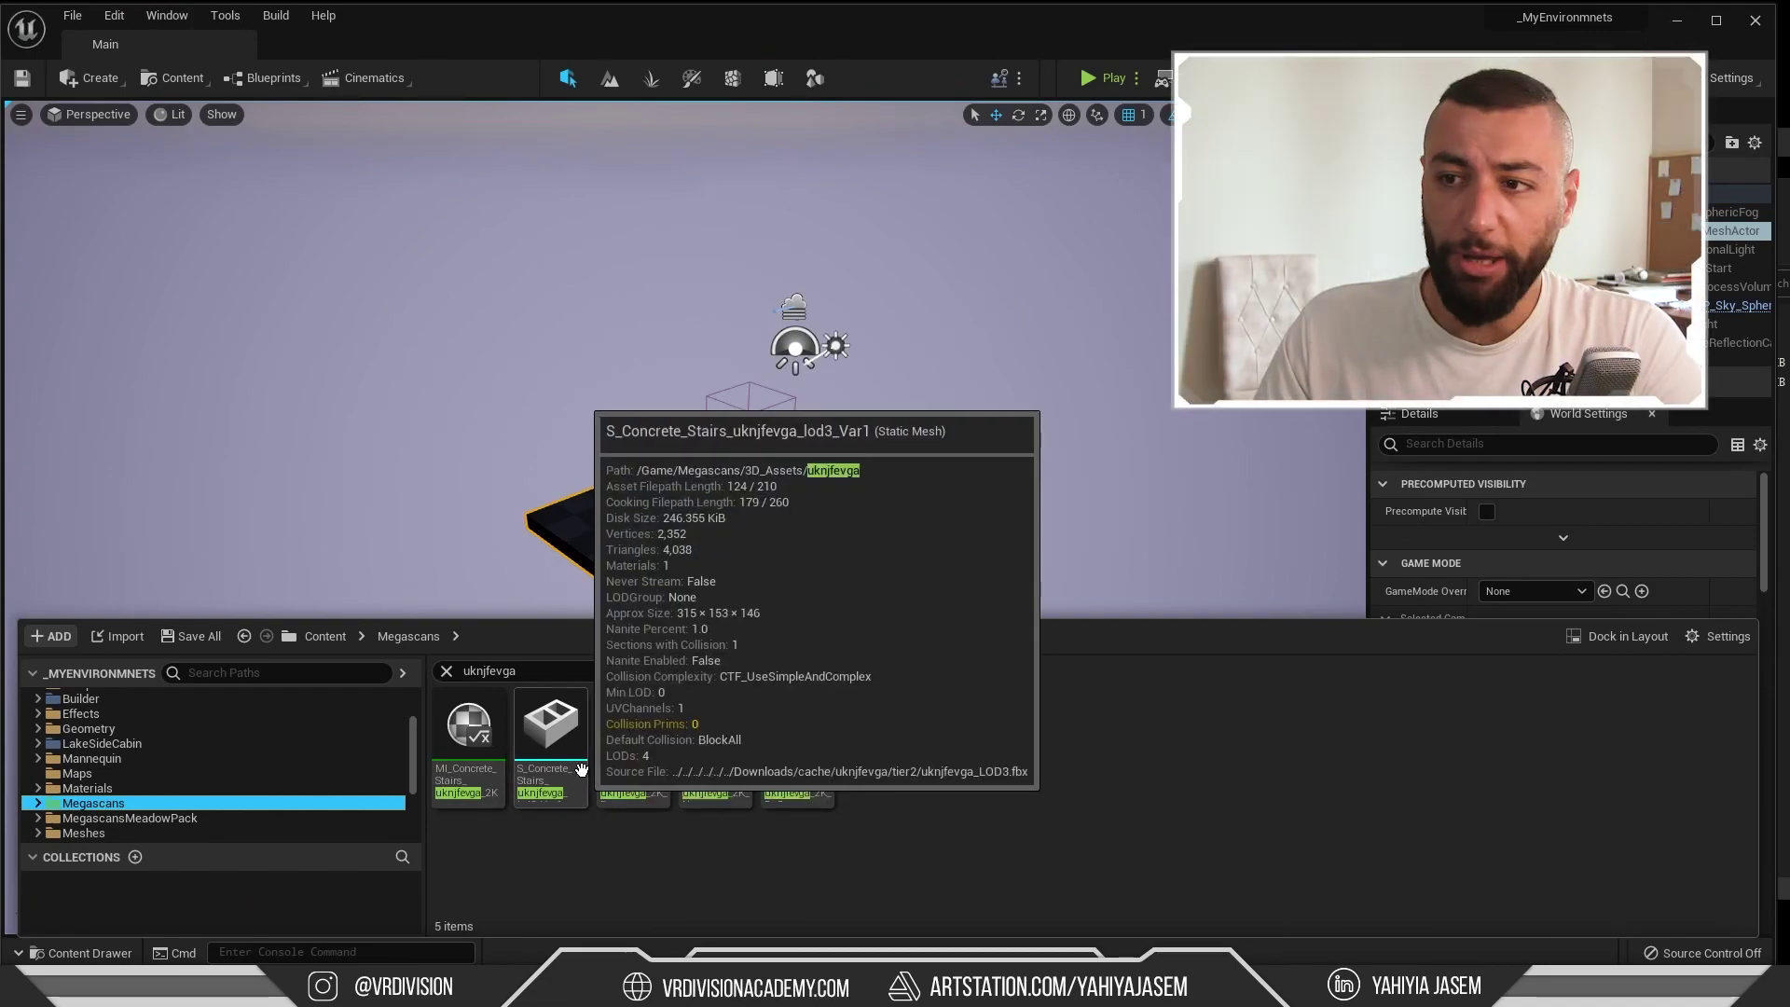
Open the uknjfevga concrete stairs static mesh for inspection and place the stairs in the Modular level
double_click(581, 769)
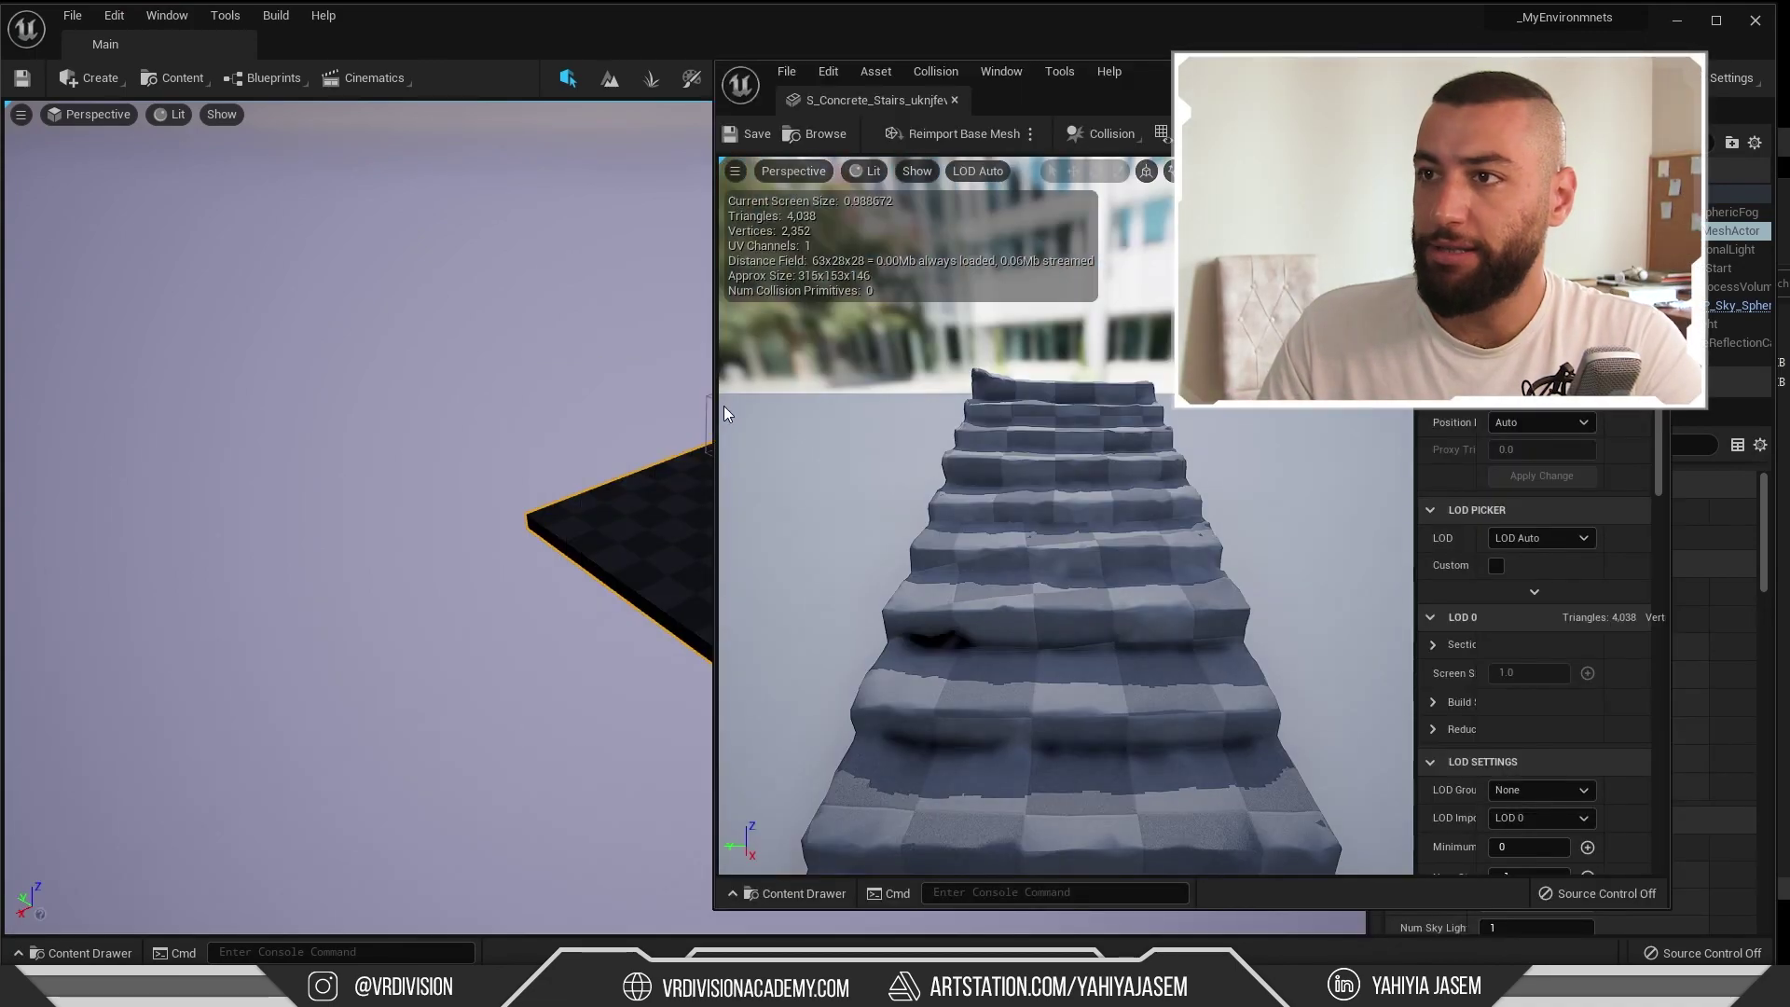
left_click_drag(715, 405, 507, 407)
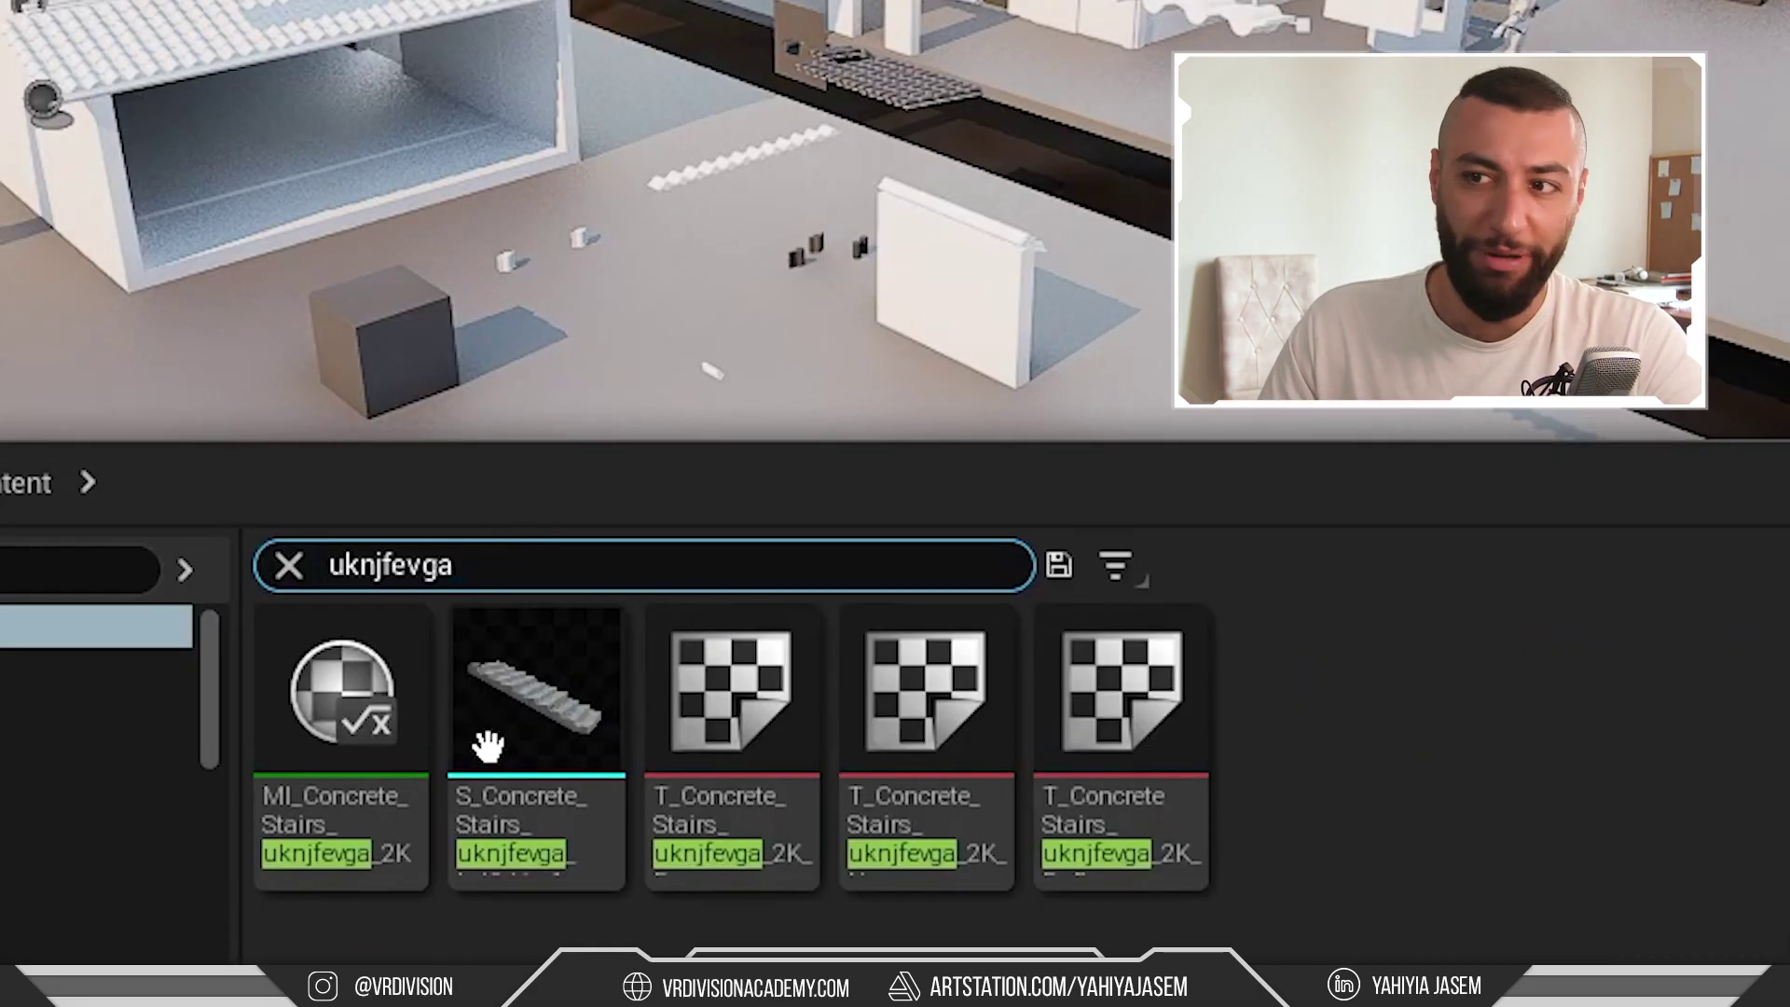
left_click_drag(488, 746, 813, 804)
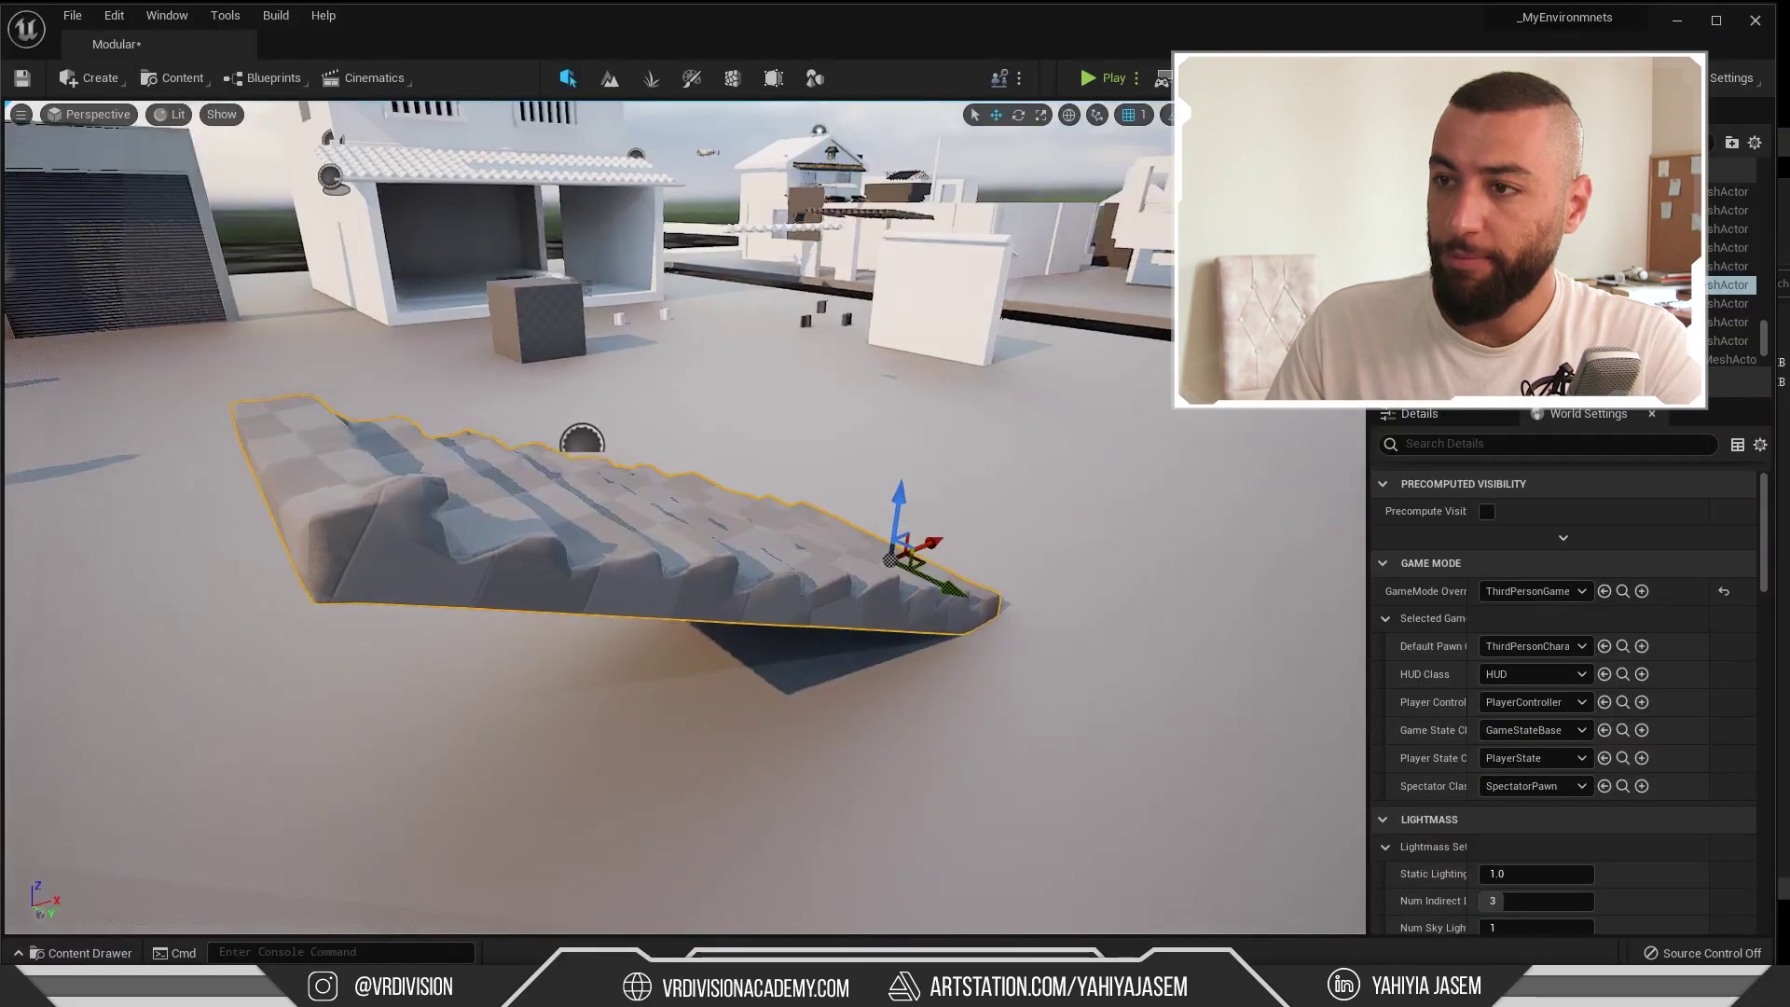
left_click_drag(952, 650, 672, 650, "alt")
Open the MI_Concrete_Stairs material instance of the uknjfevga asset to examine its parameters
key("ctrl+space")
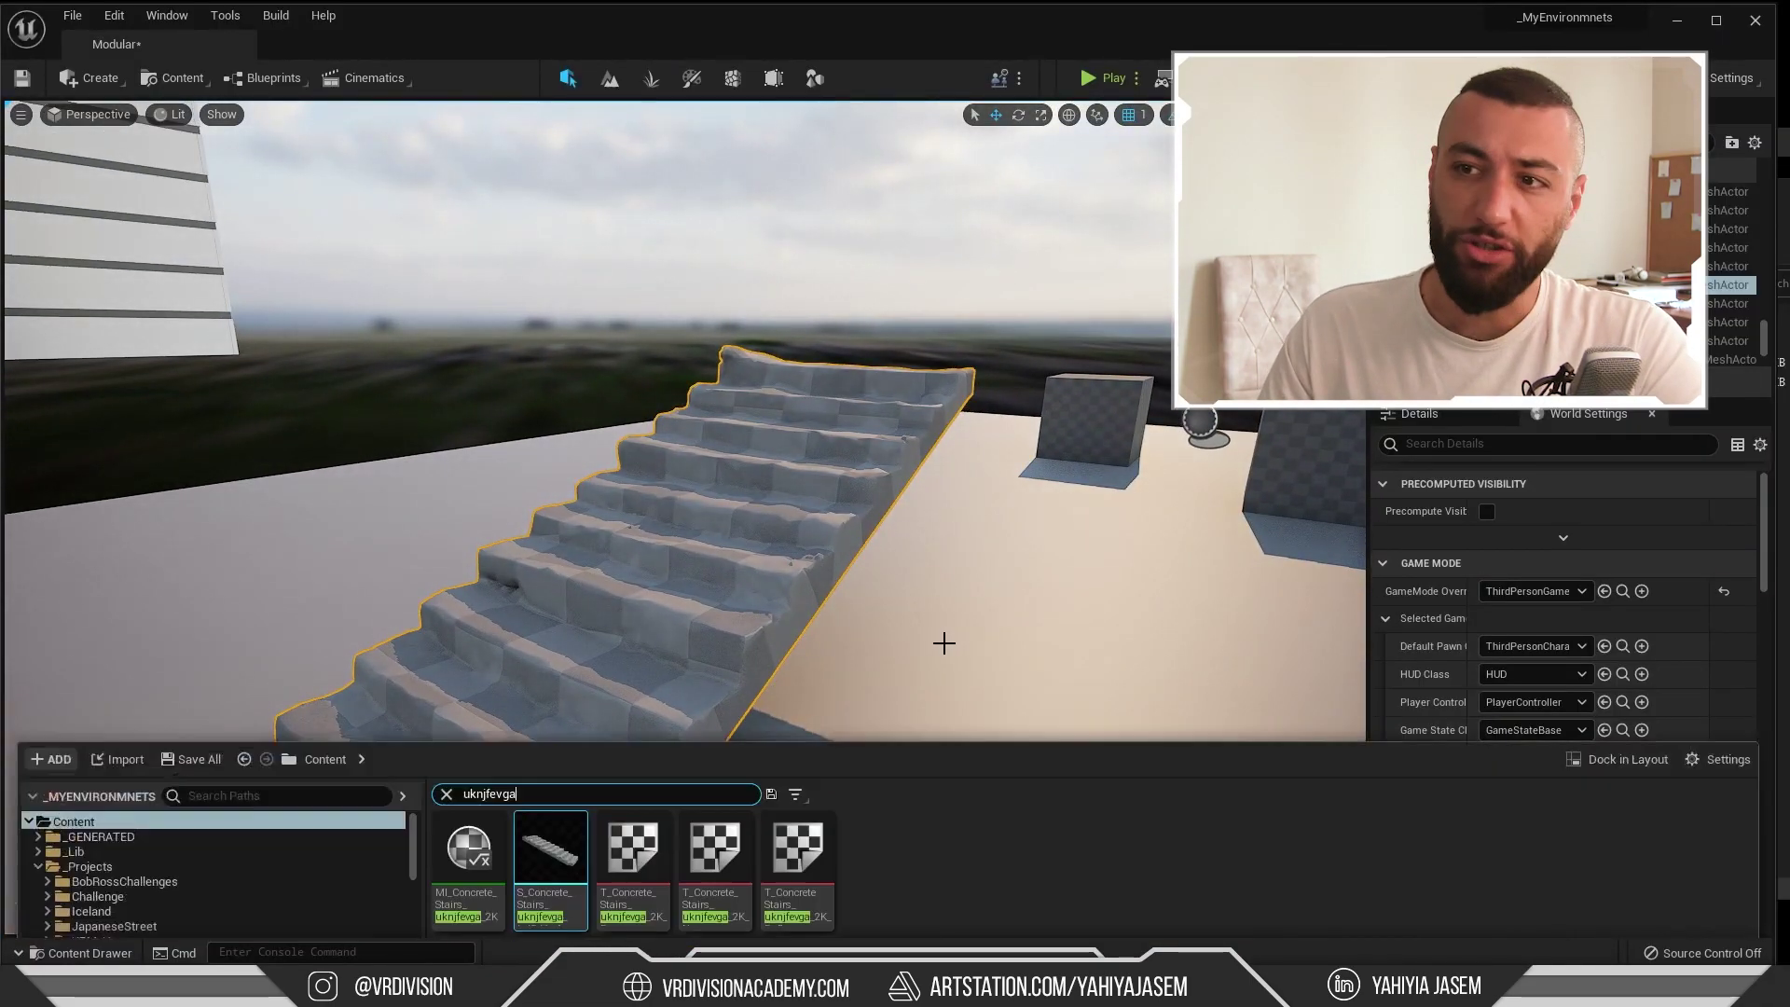
left_click(503, 735)
double_click(507, 734)
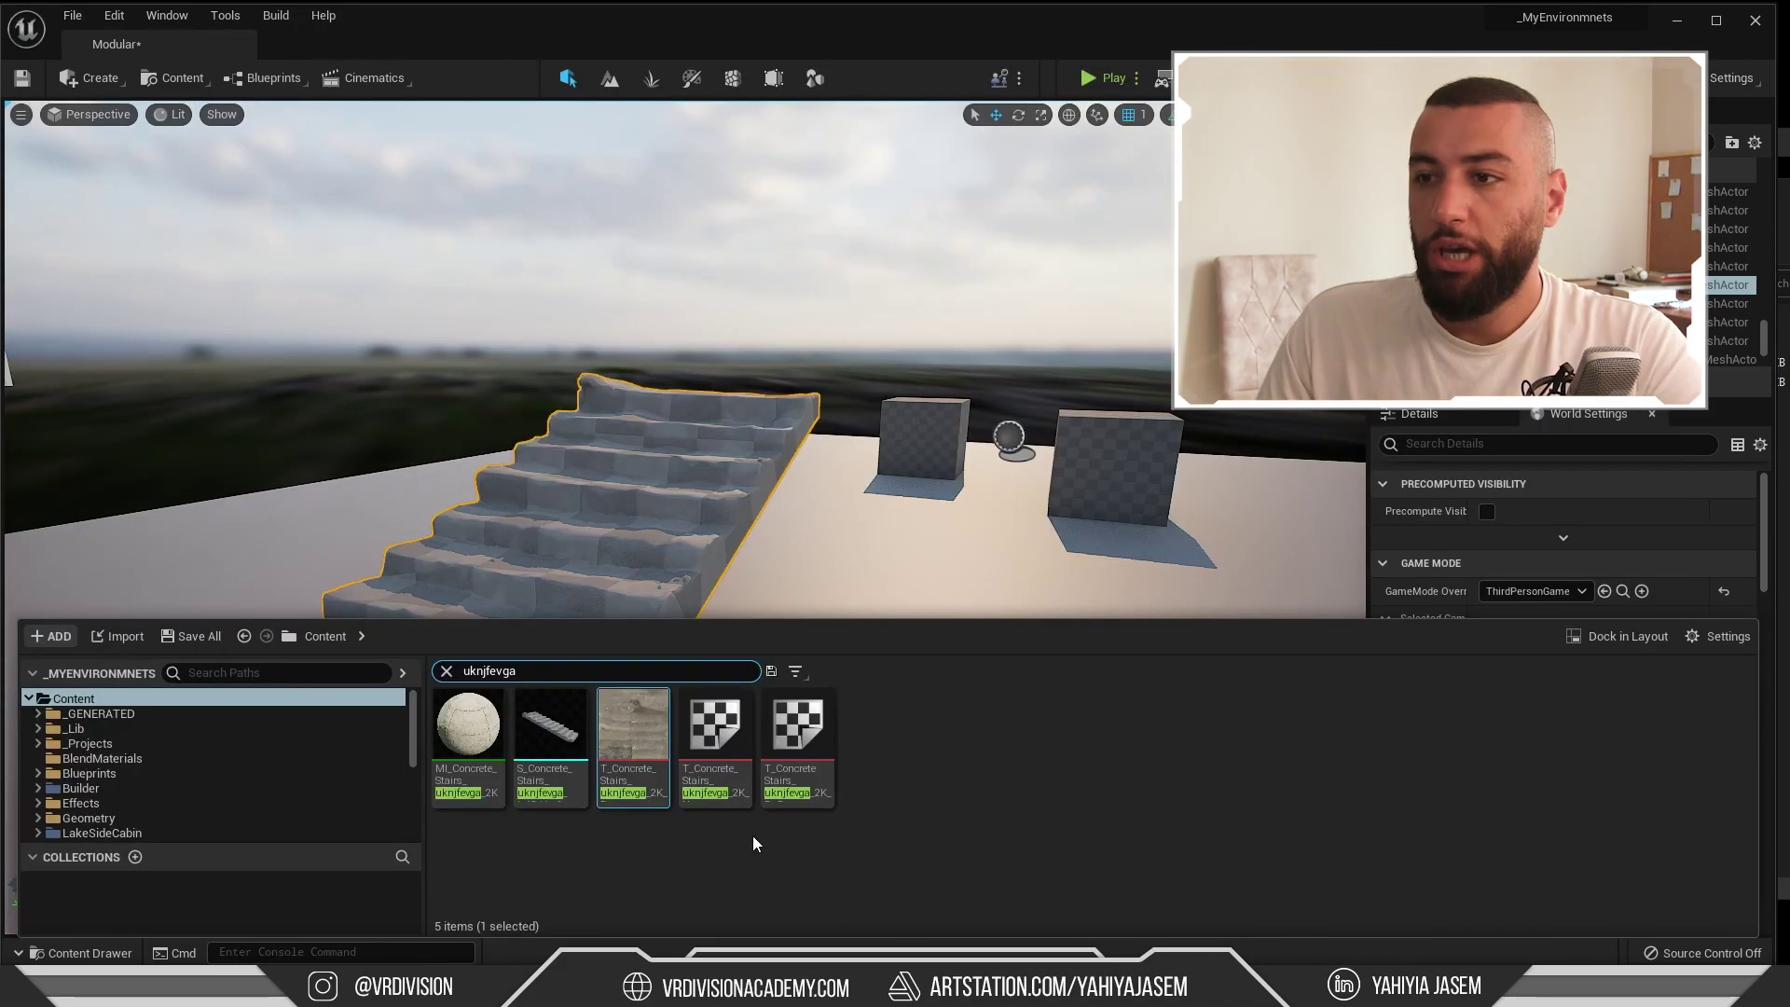
Load the concrete stairs' albedo, normal and packed textures in the content browser and check their details
left_click(752, 835)
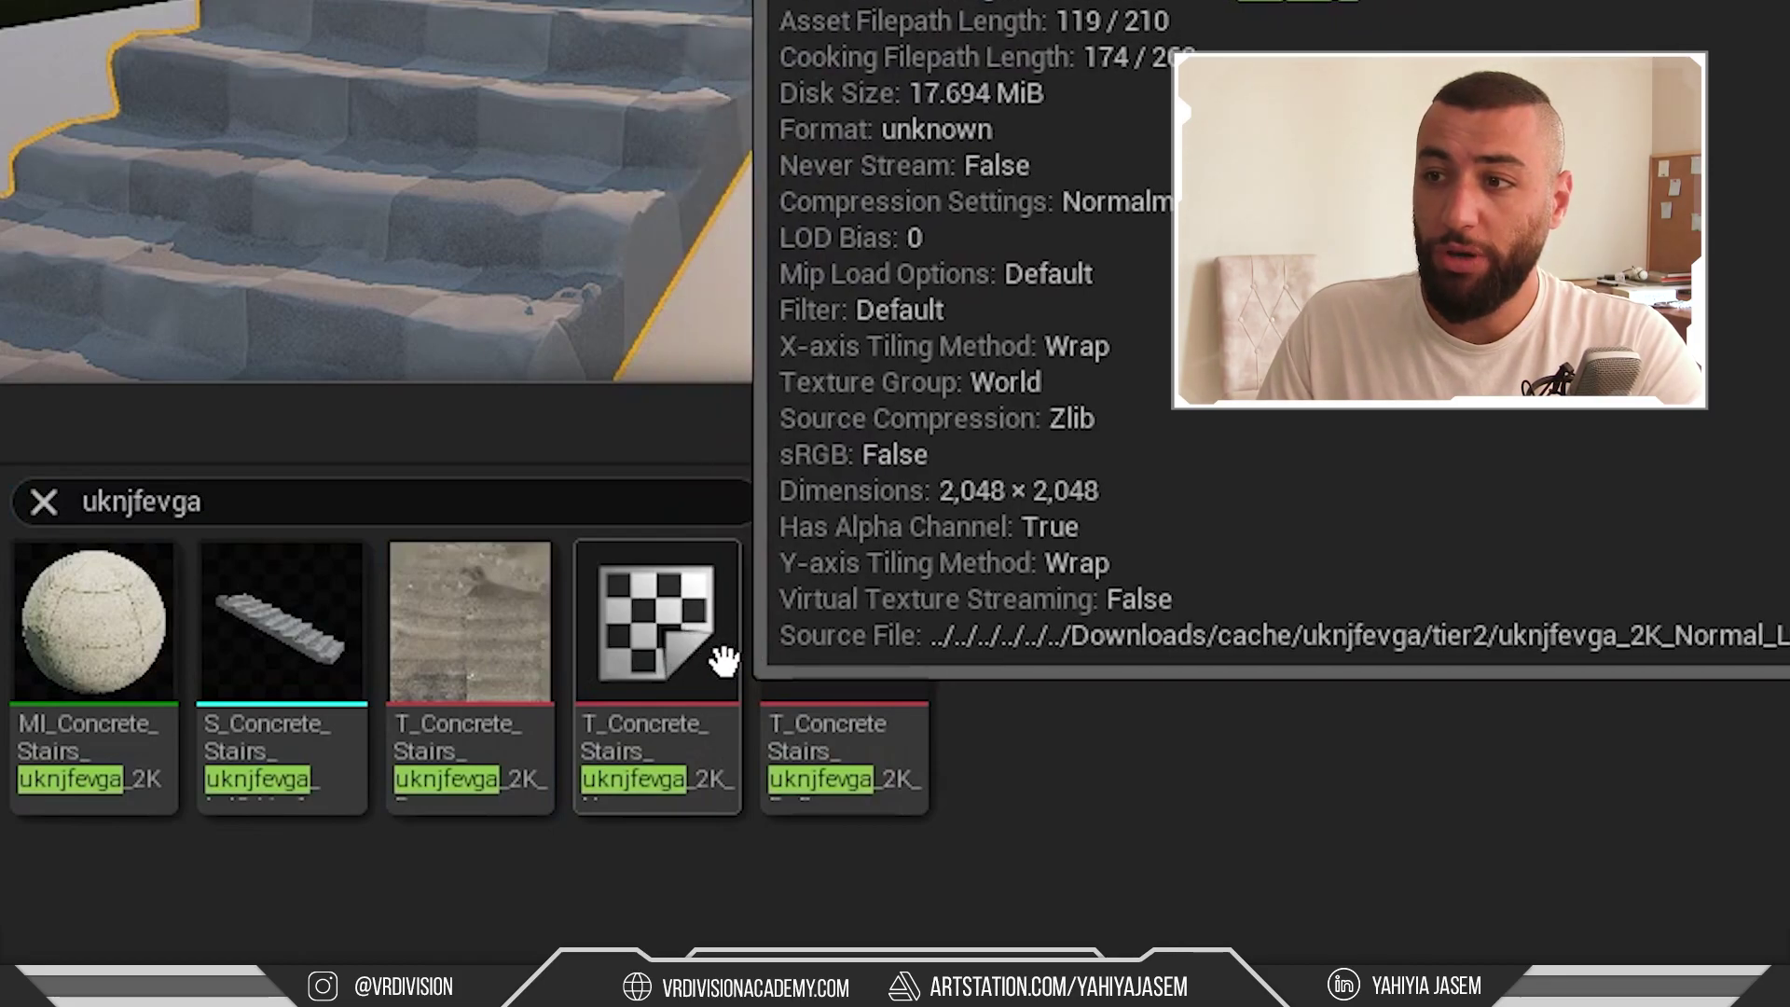
right_click(683, 663)
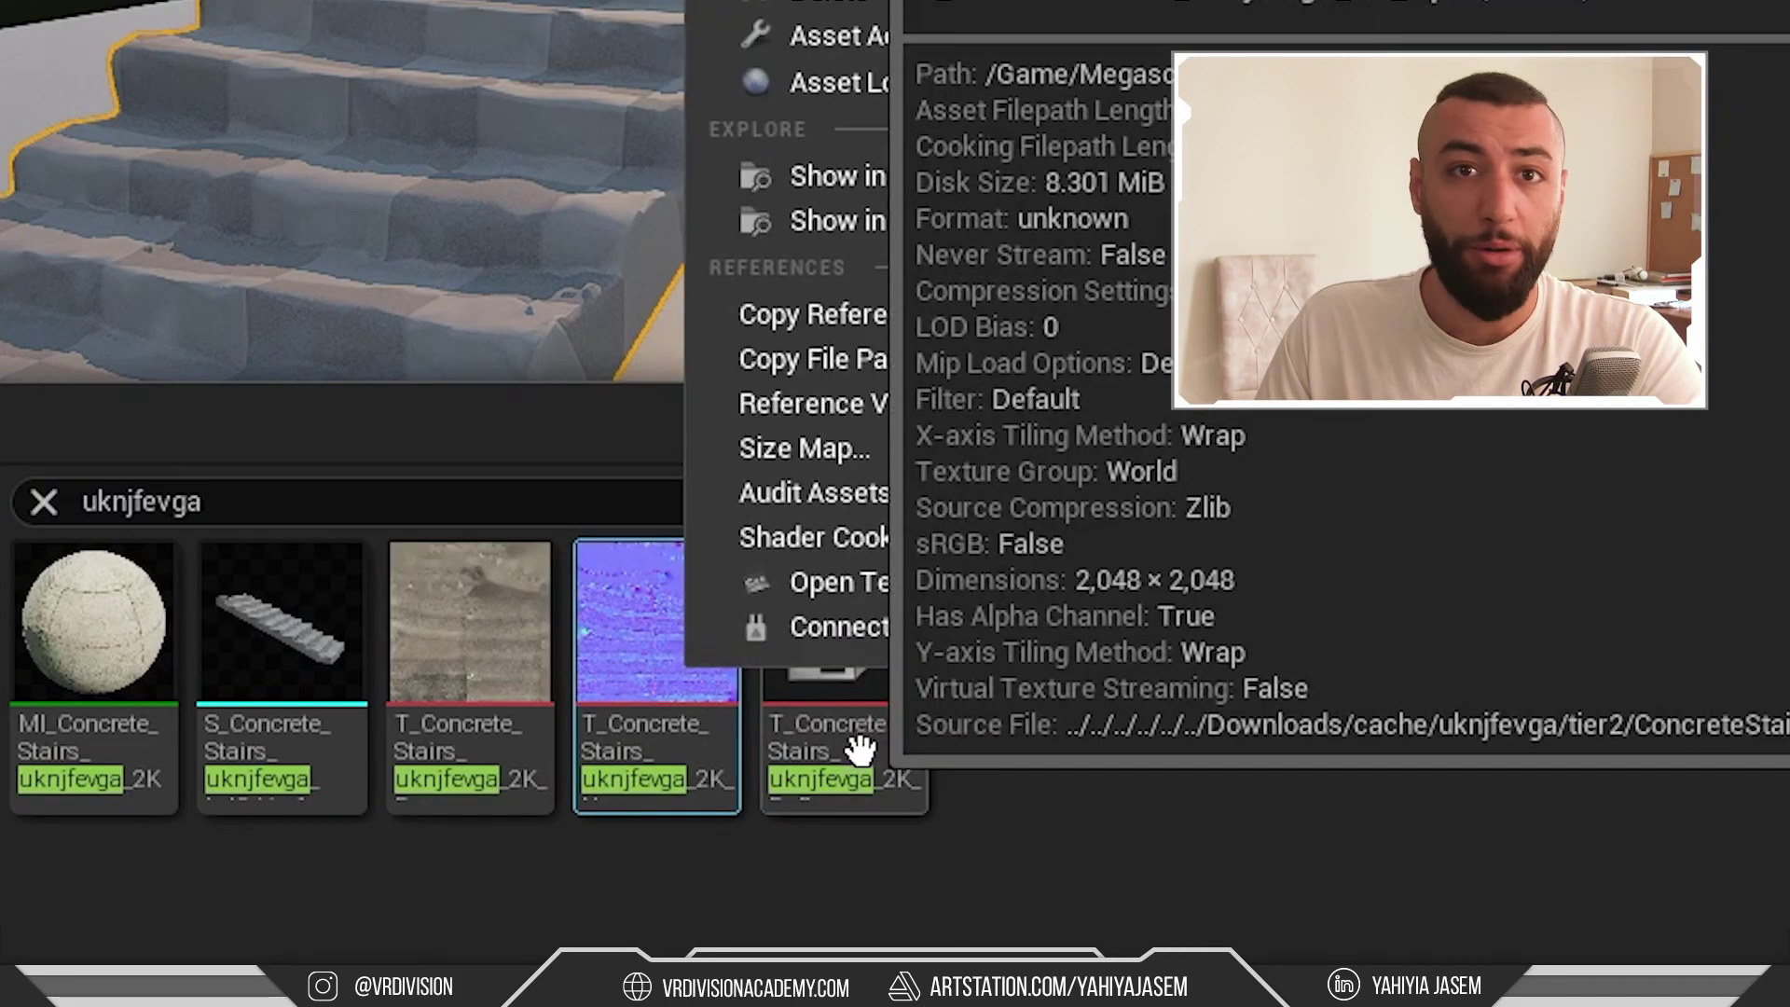
right_click(860, 747)
left_click(1039, 792)
mouse_move(652, 701)
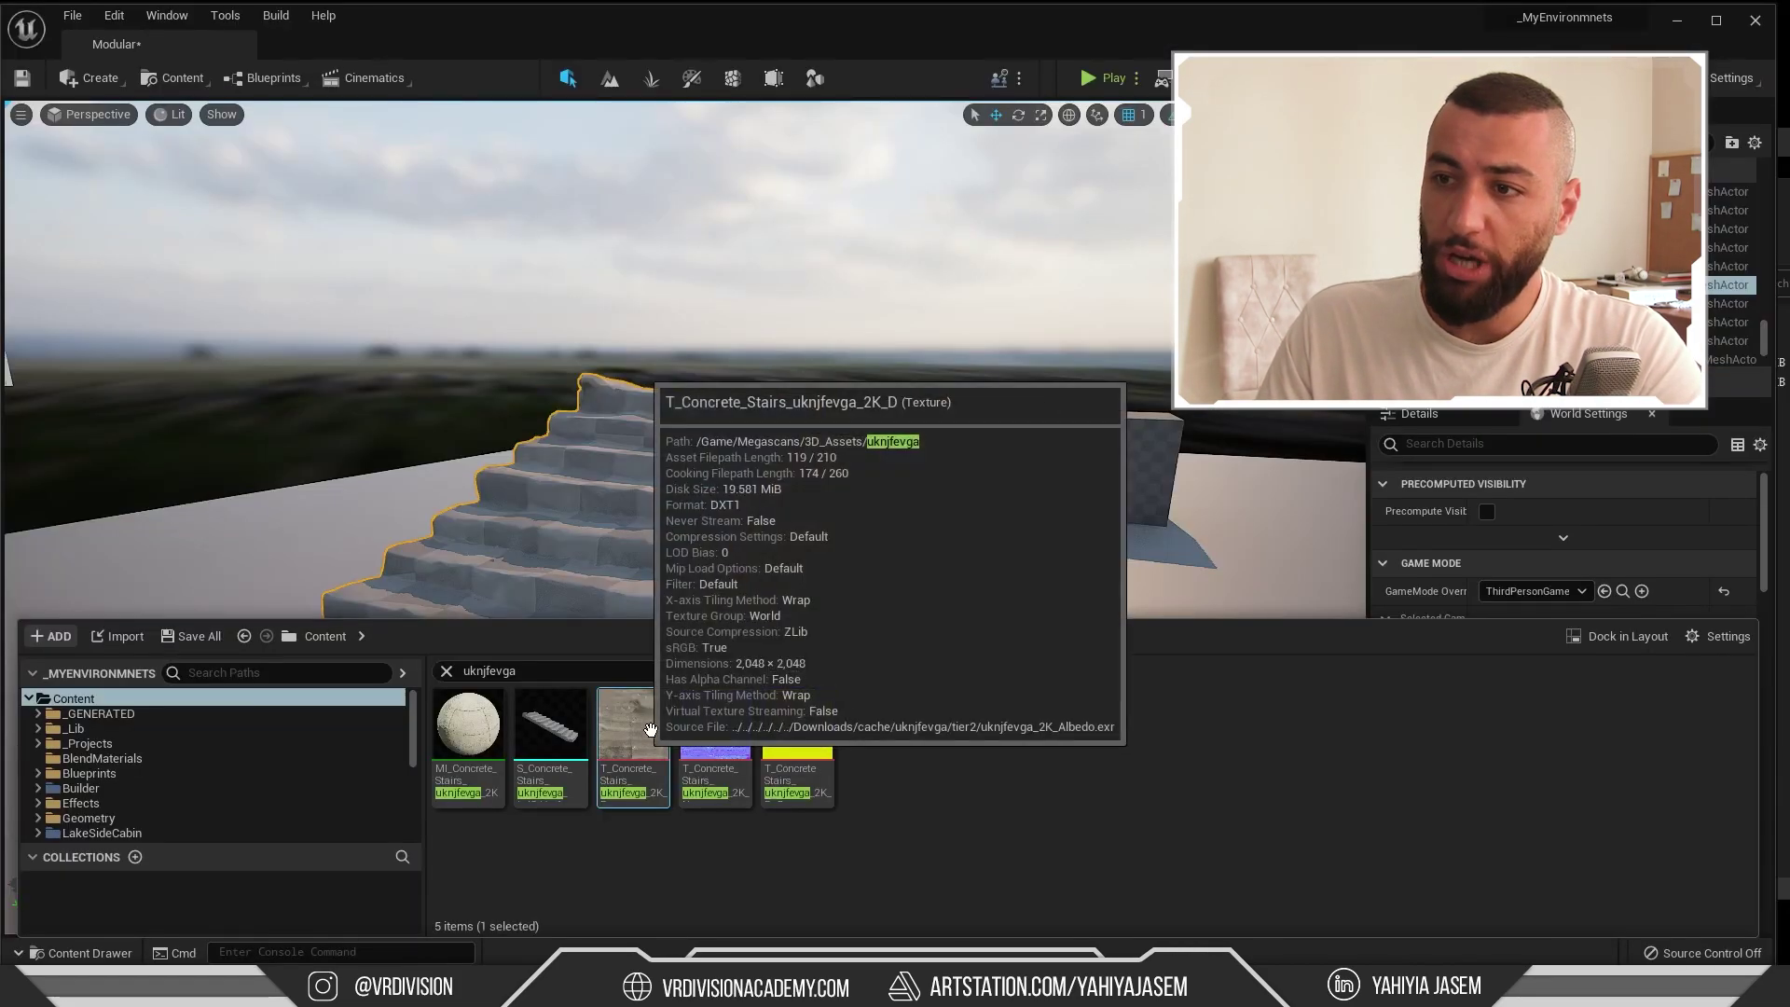
mouse_move(803, 719)
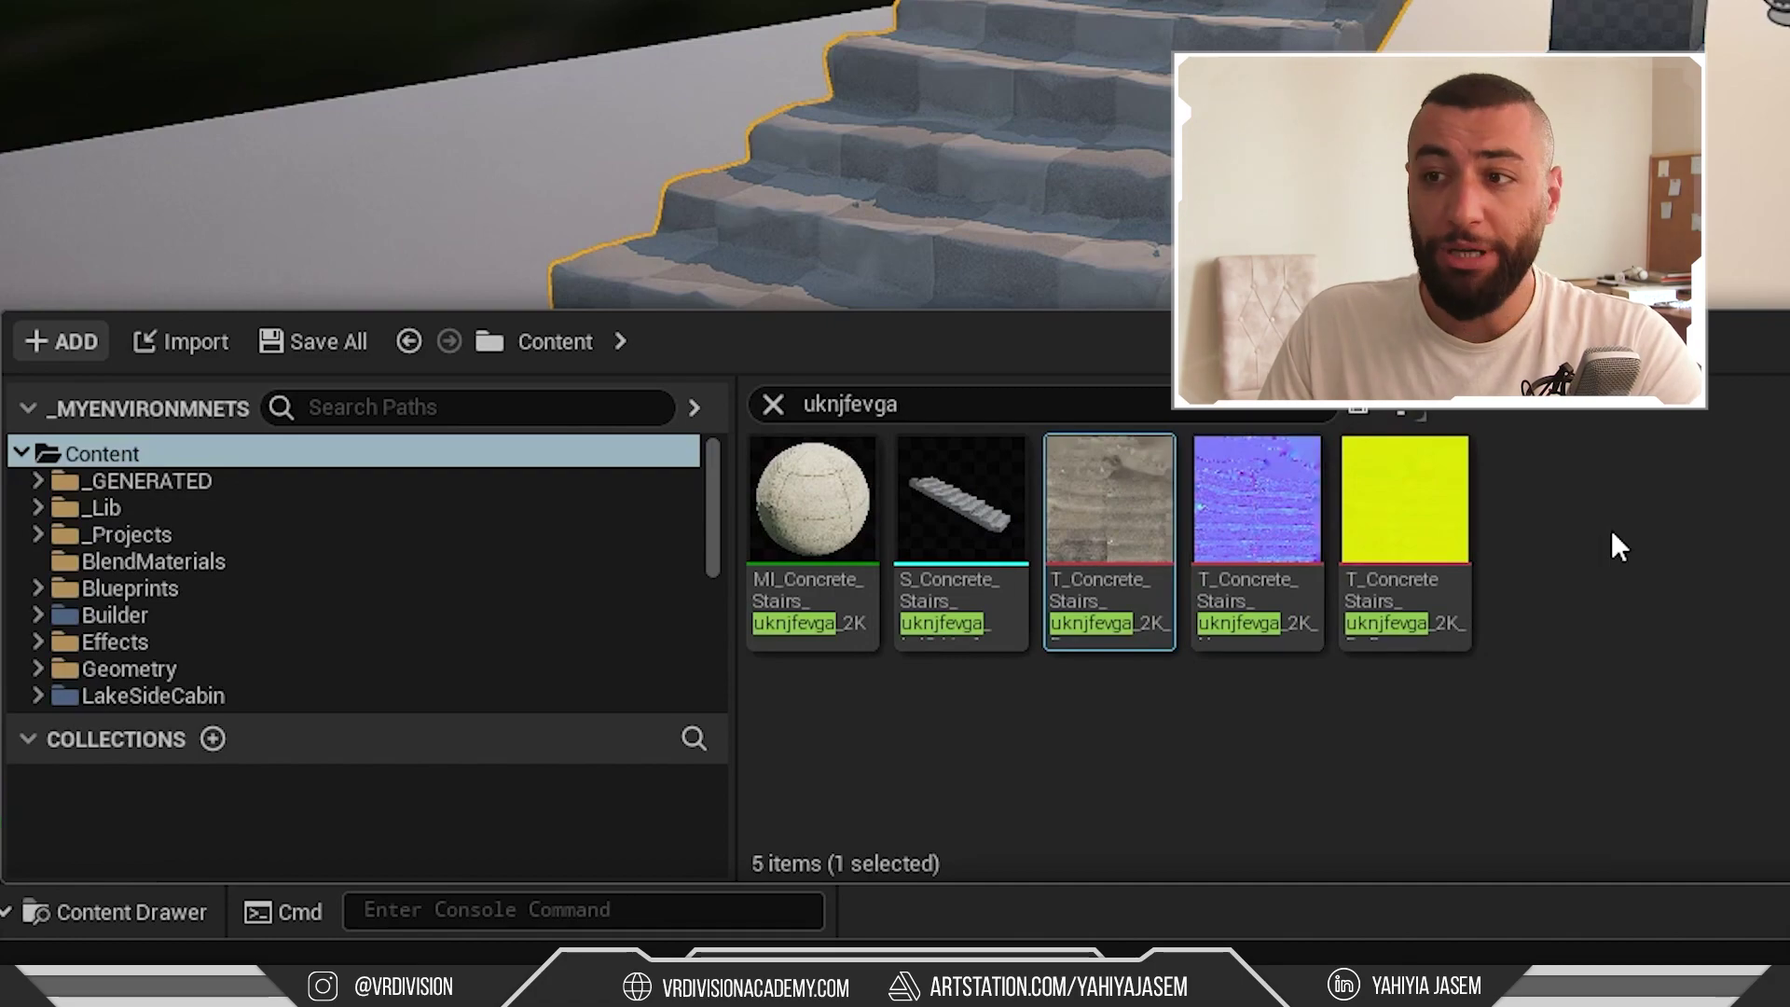
Assign the three uknjfevga textures to the Albedo, Normal and DR maps of the MI_Concrete_Stairs material instance
key("ctrl+b")
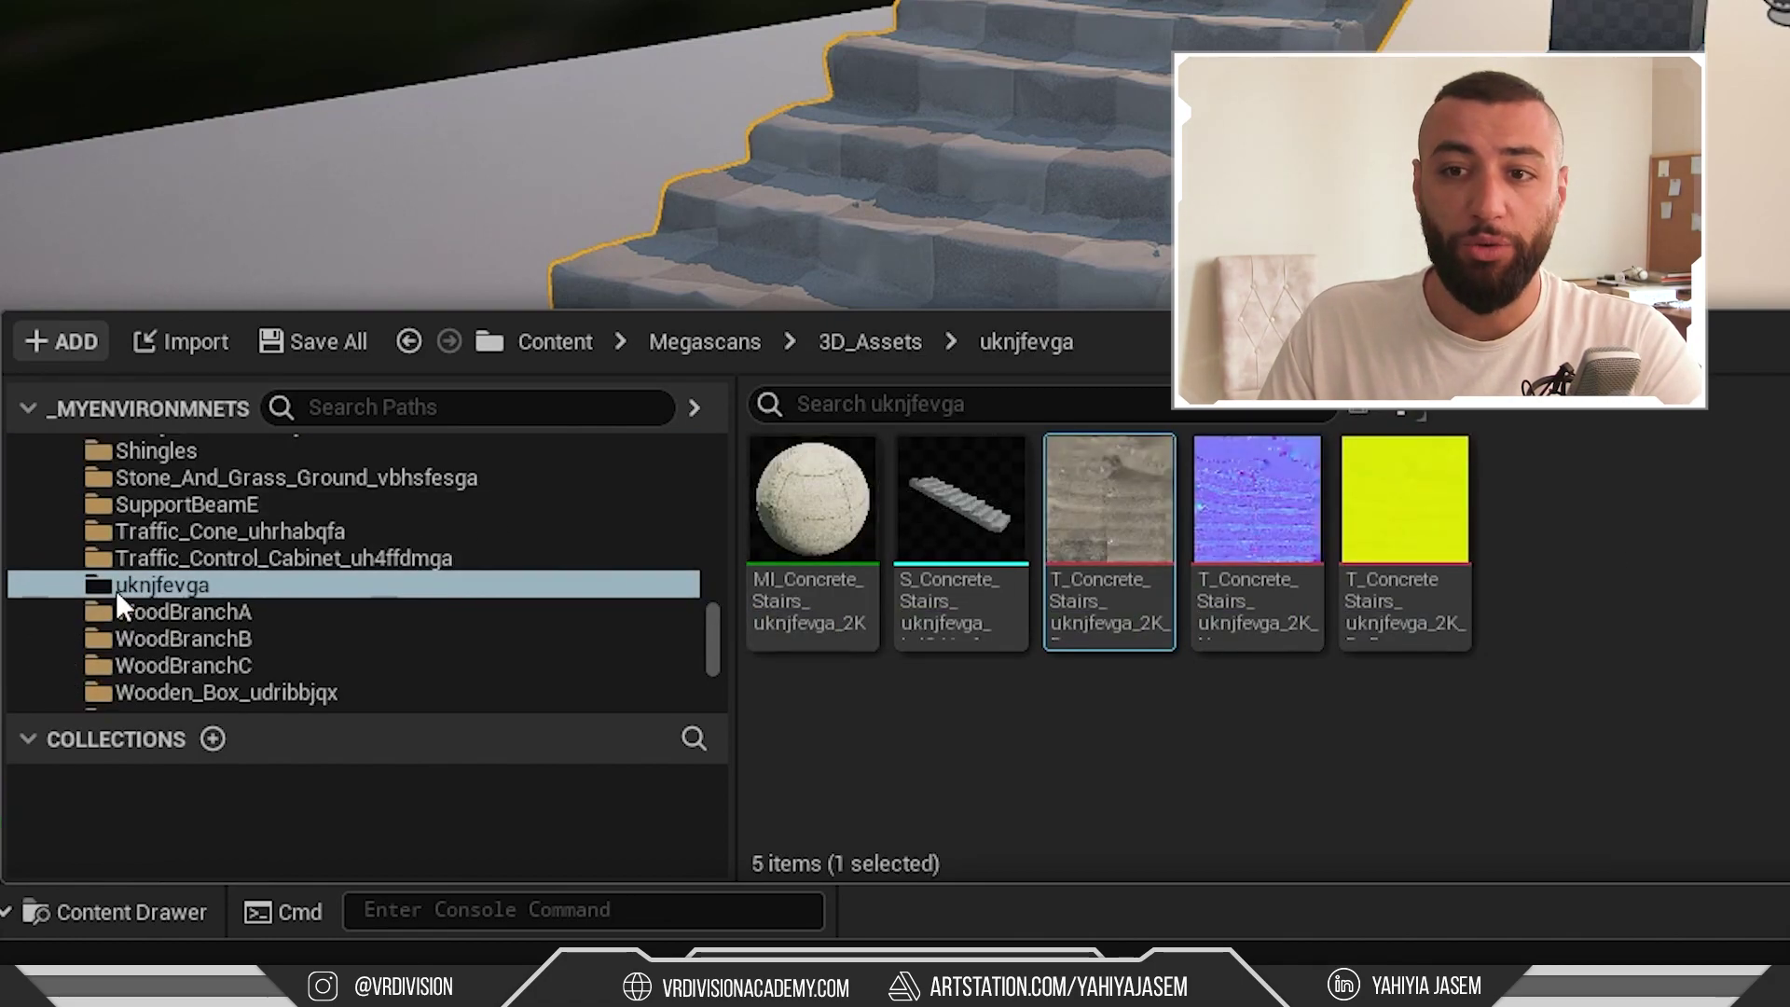
double_click(843, 587)
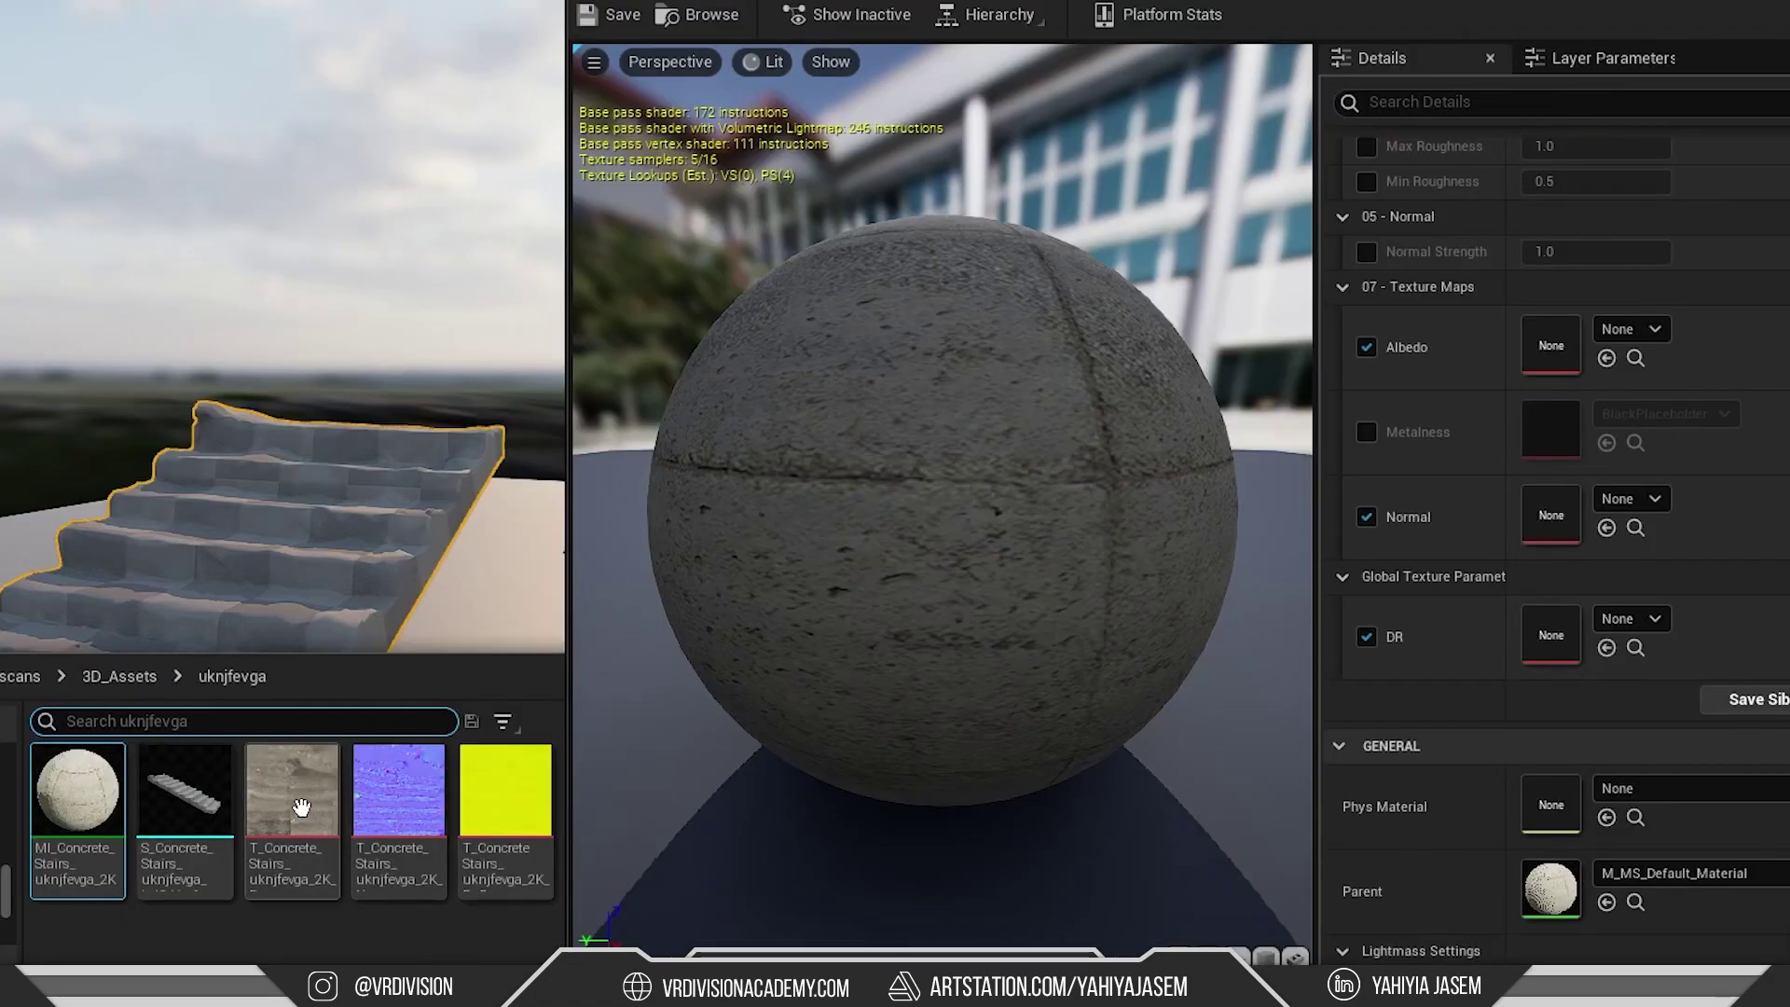
left_click_drag(302, 807, 1551, 347)
left_click_drag(399, 790, 1555, 511)
left_click_drag(505, 790, 1567, 622)
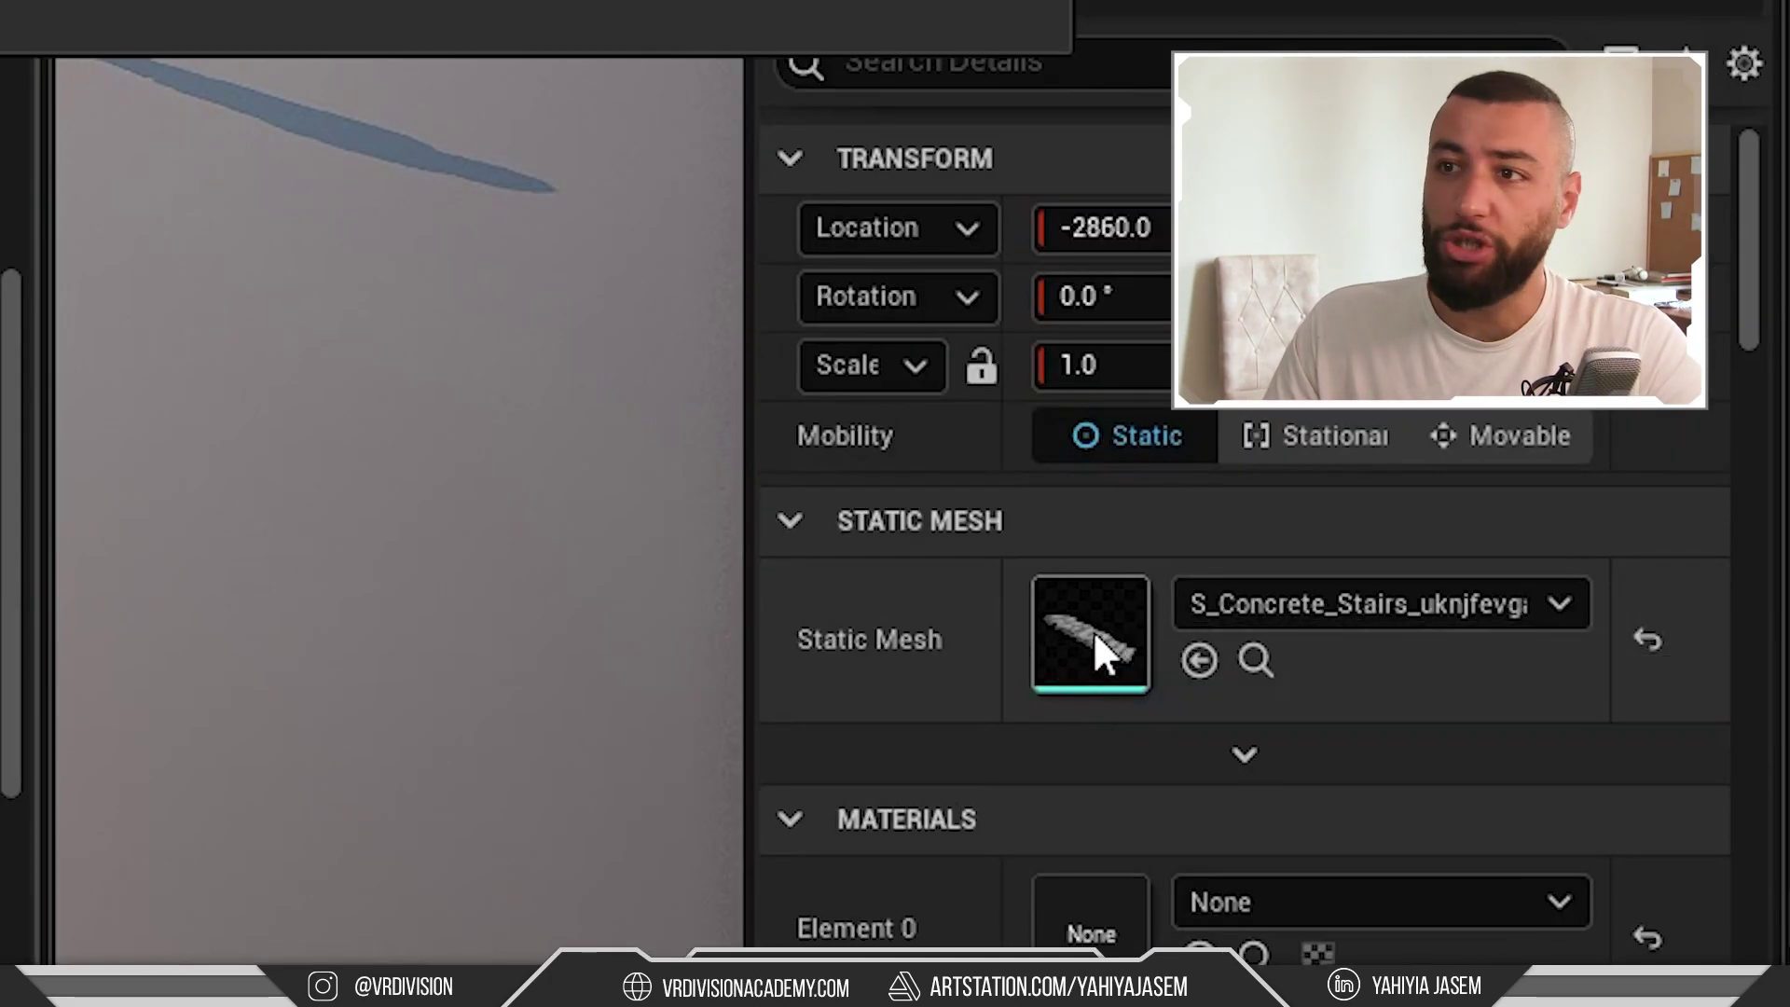
Open the placed stairs' static mesh and assign MI_Concrete_Stairs_uknjfevga_2K to its Element 0 material slot
double_click(1092, 636)
left_click_drag(520, 222, 974, 131)
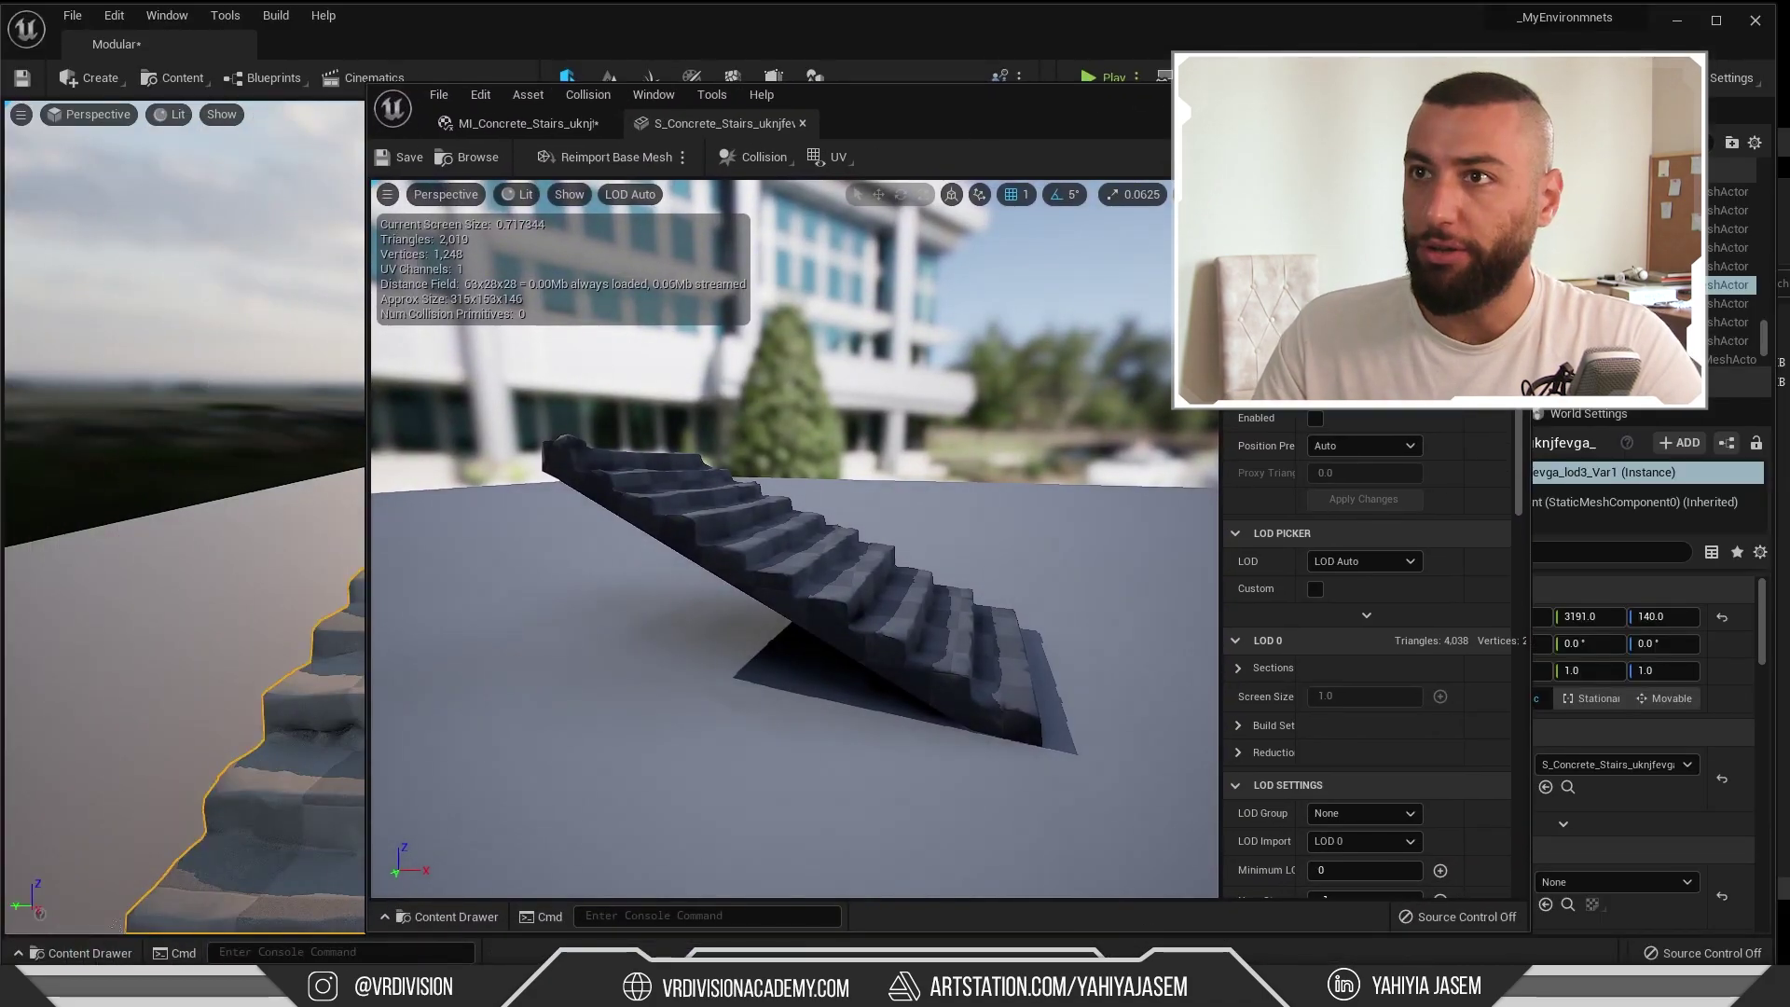
left_click_drag(1177, 113, 911, 77)
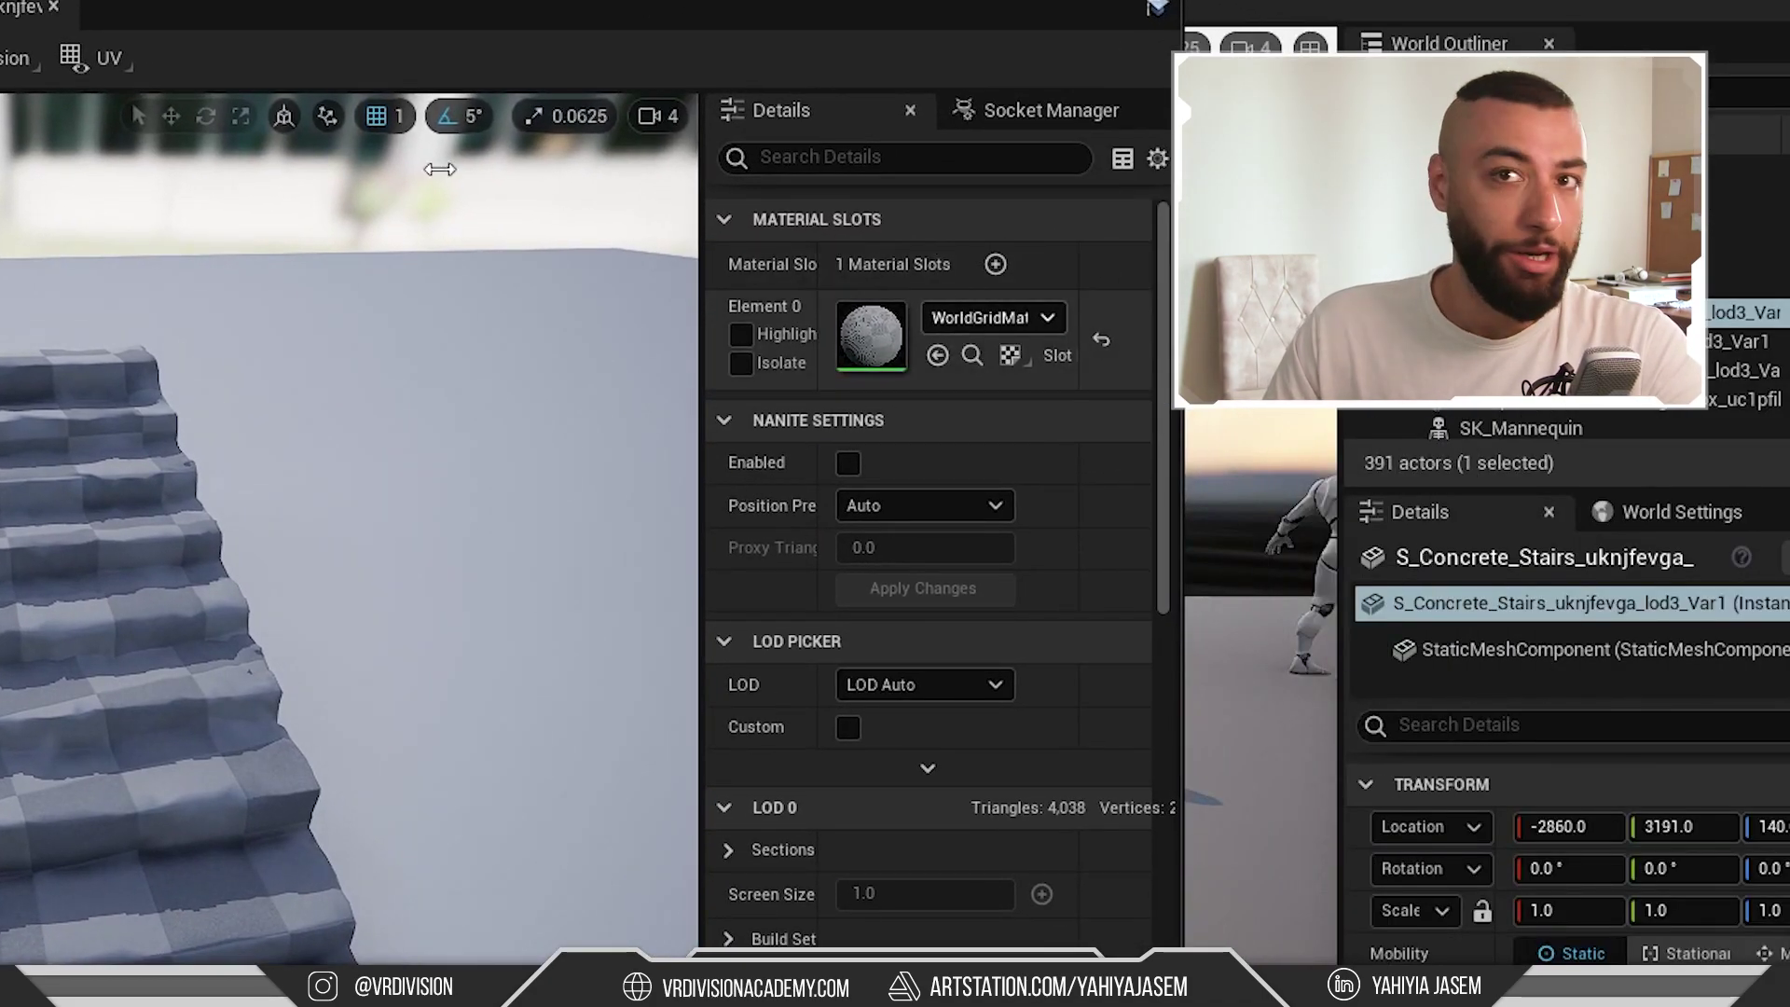
left_click(958, 315)
type("uknjfevga")
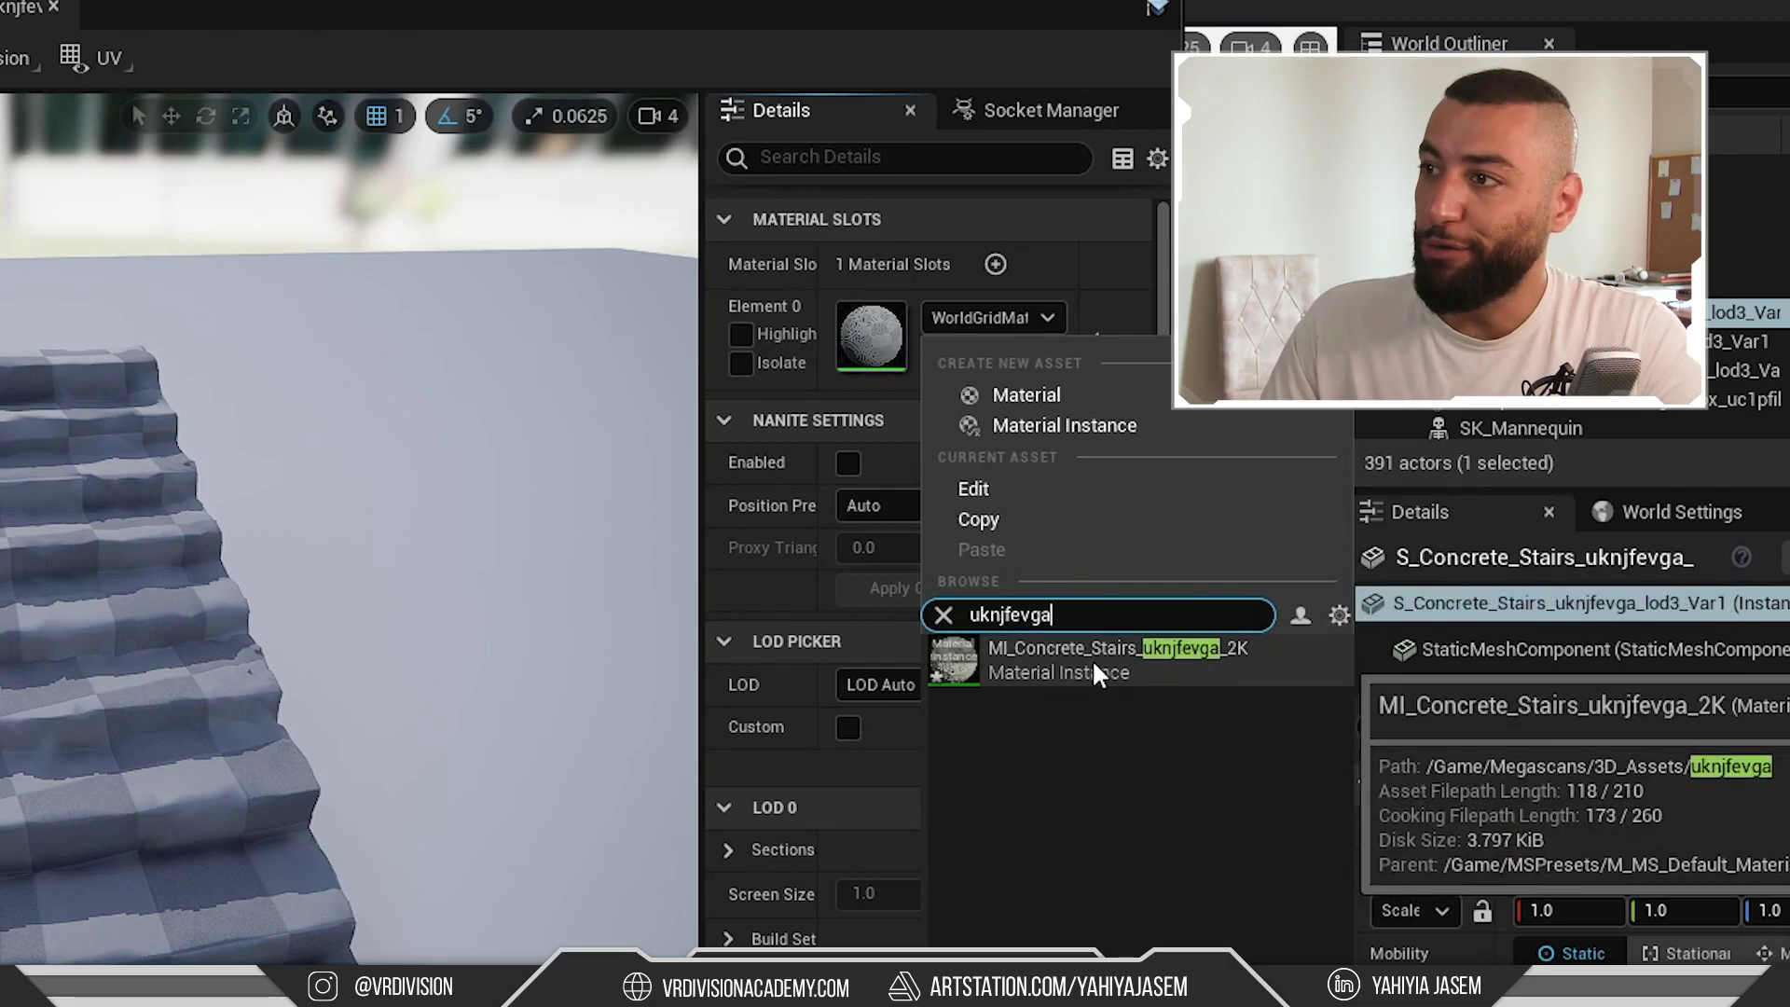
left_click(1063, 659)
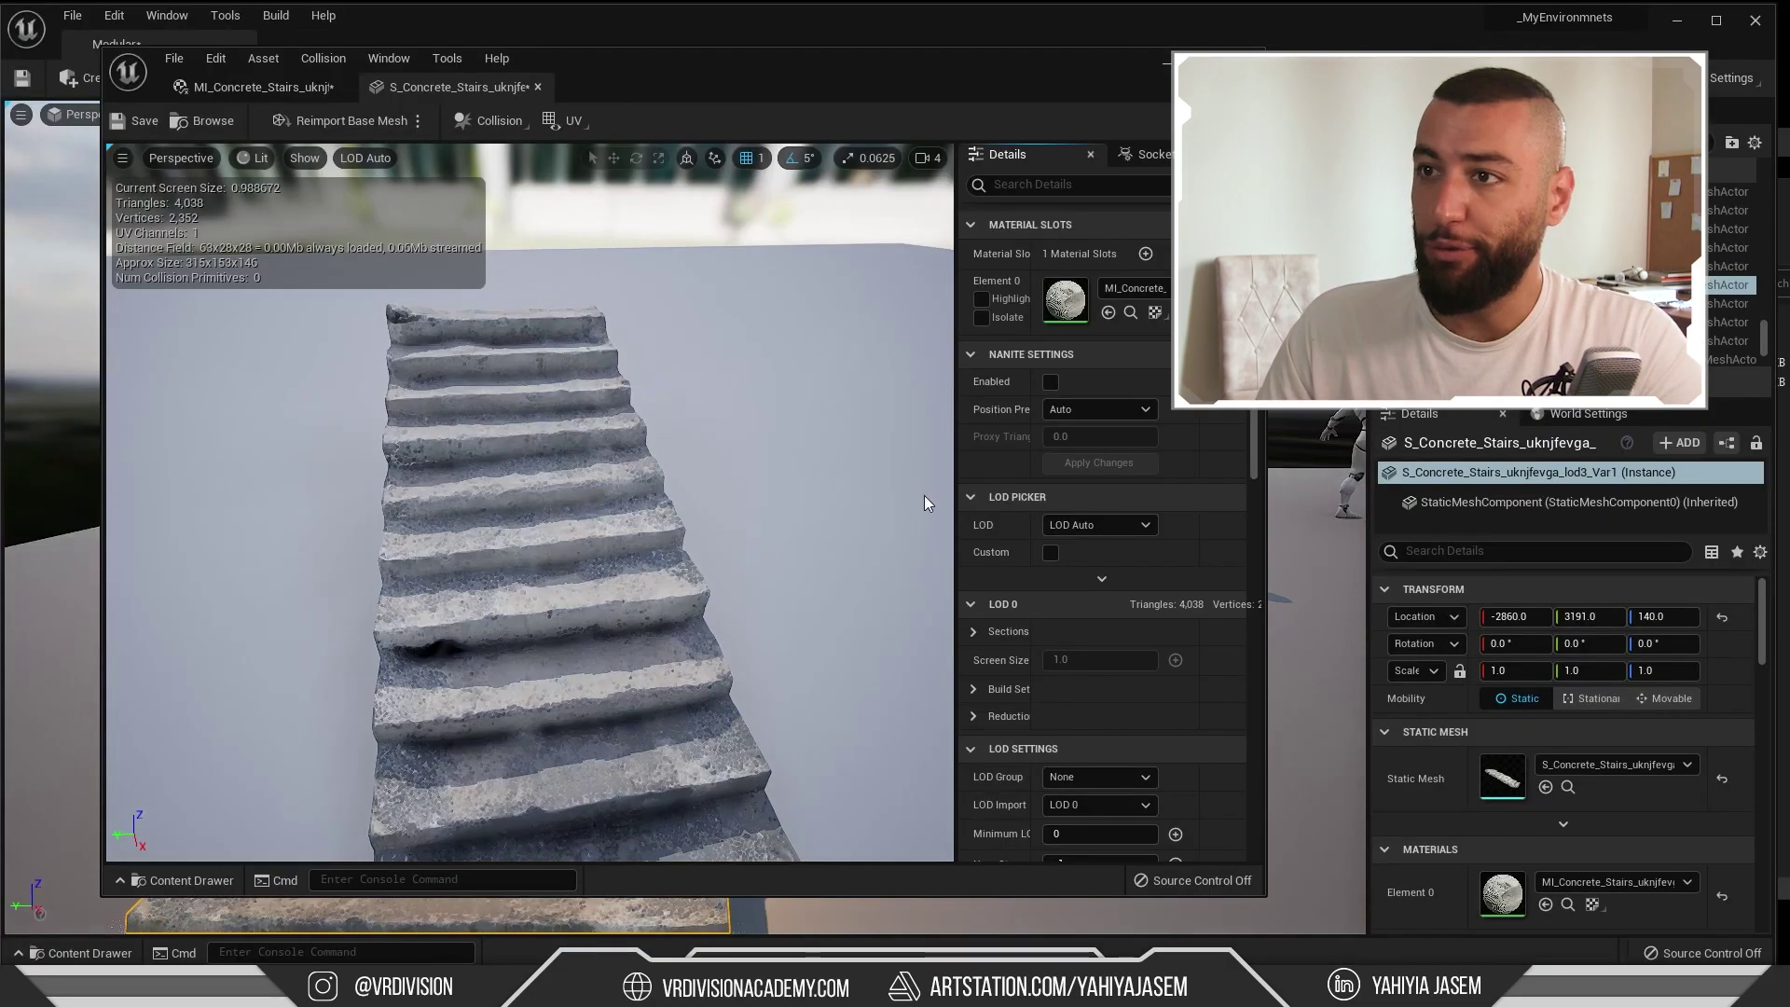
left_click_drag(502, 479, 508, 401)
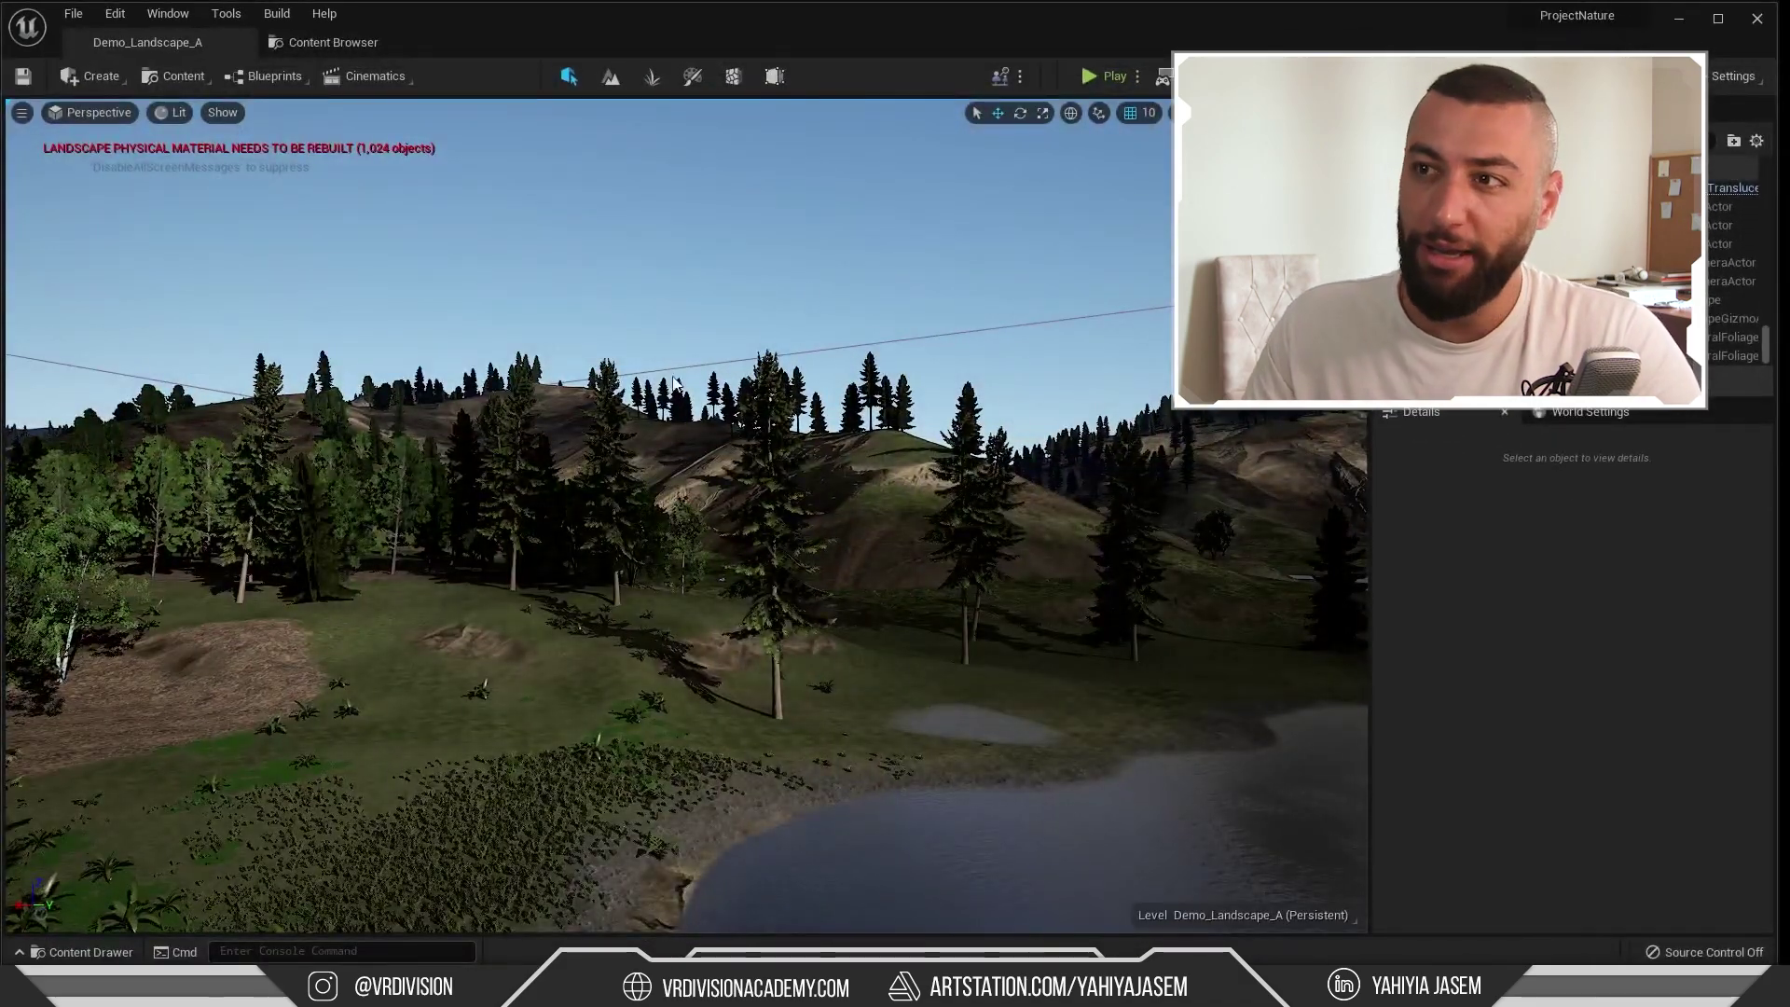
right_click_drag(673, 383, 965, 449)
key("ctrl+space")
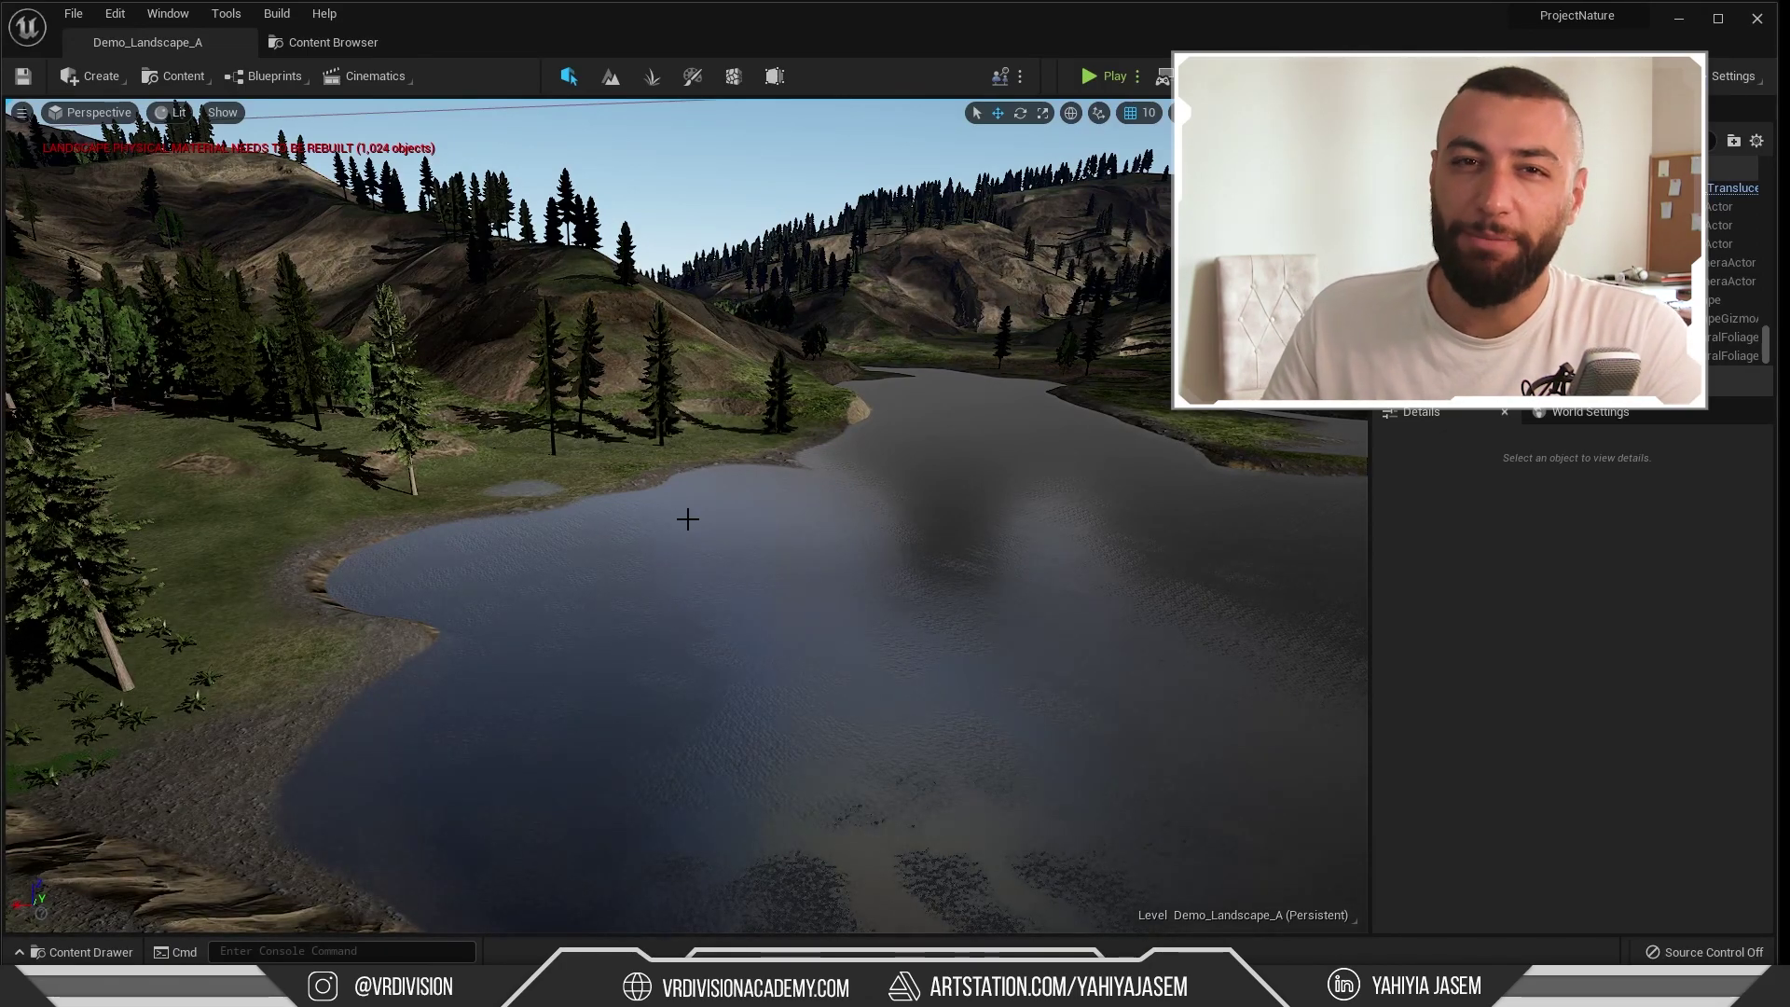
key("ctrl+space")
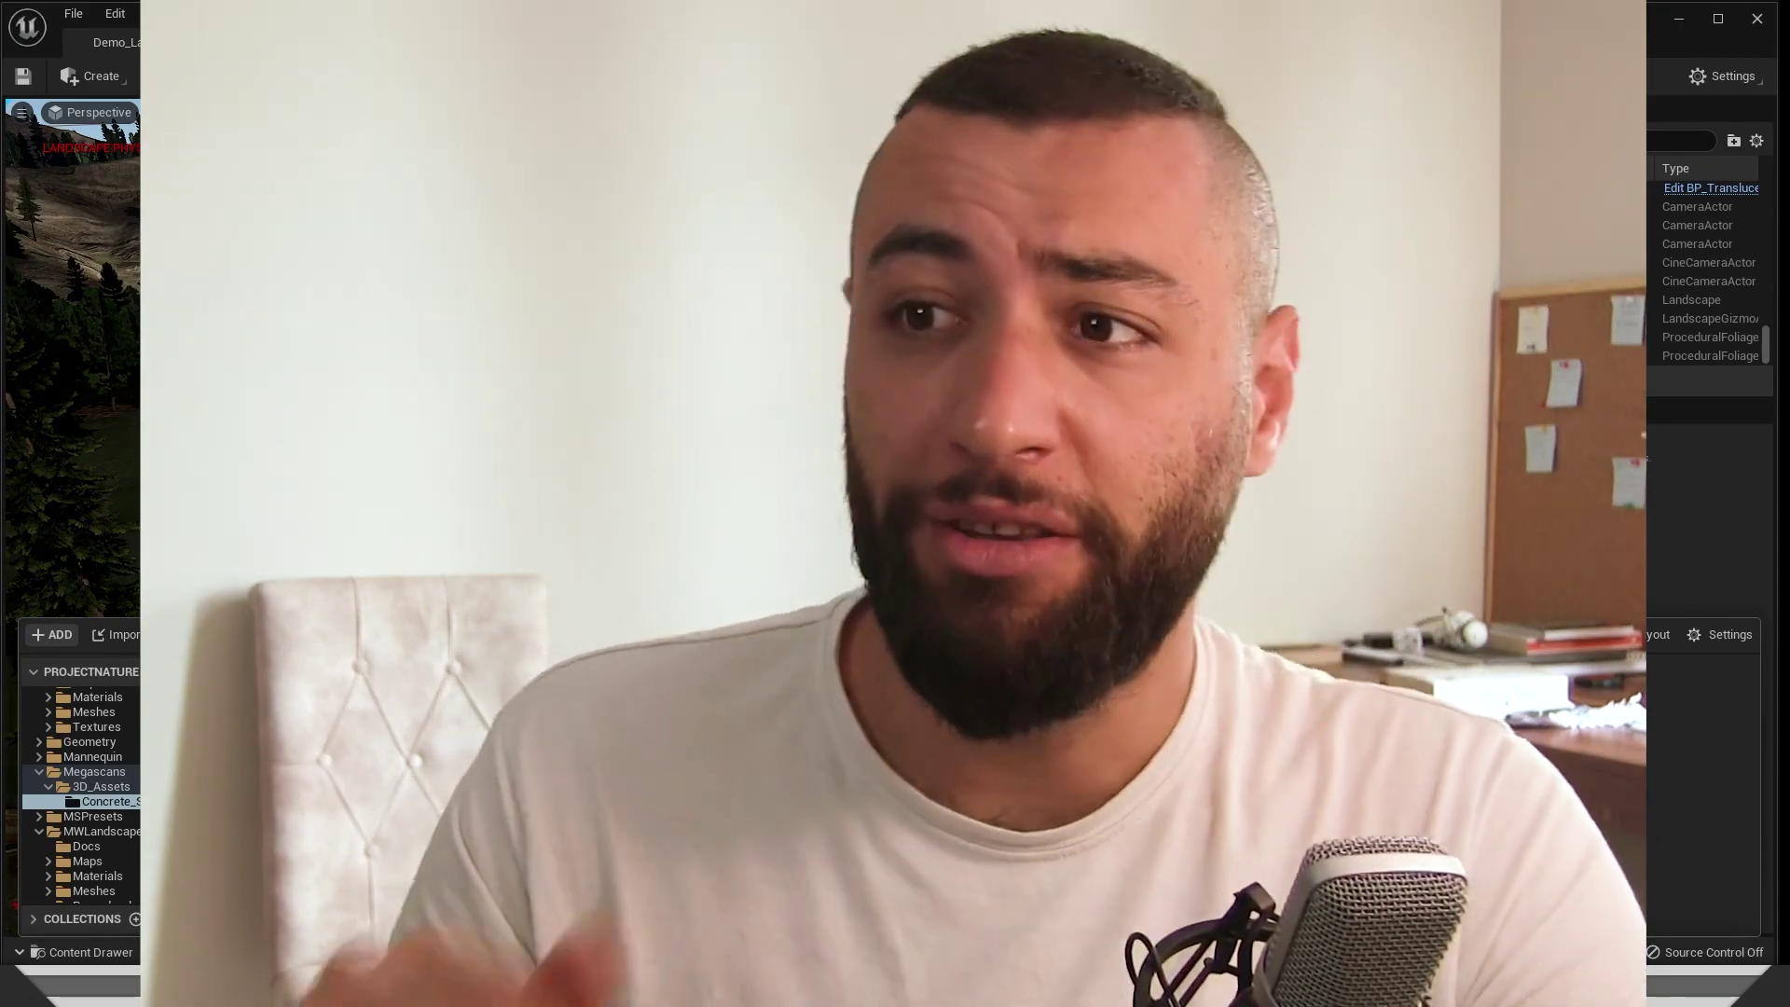
key("ctrl+space")
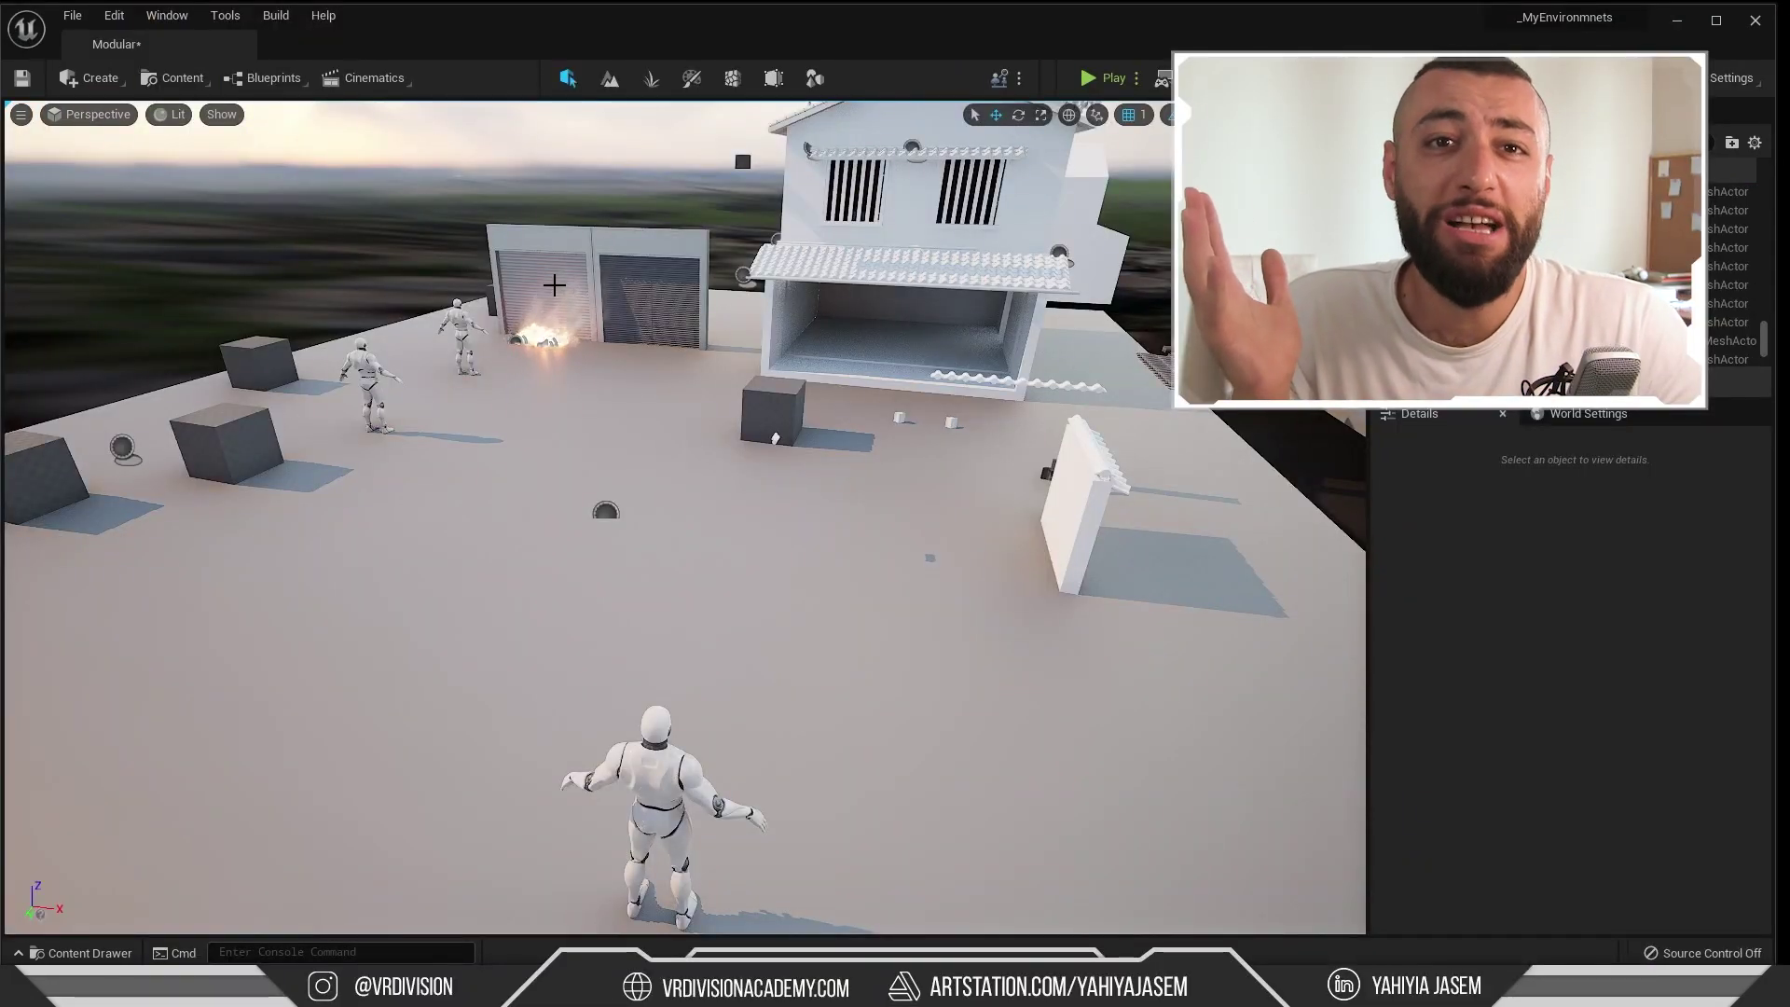
Place the S_Concrete_Stairs_uknjfevga_lod3_Var1 static mesh in the open ground of the Modular level and focus on it
right_click_drag(544, 281, 495, 404)
key("ctrl+space")
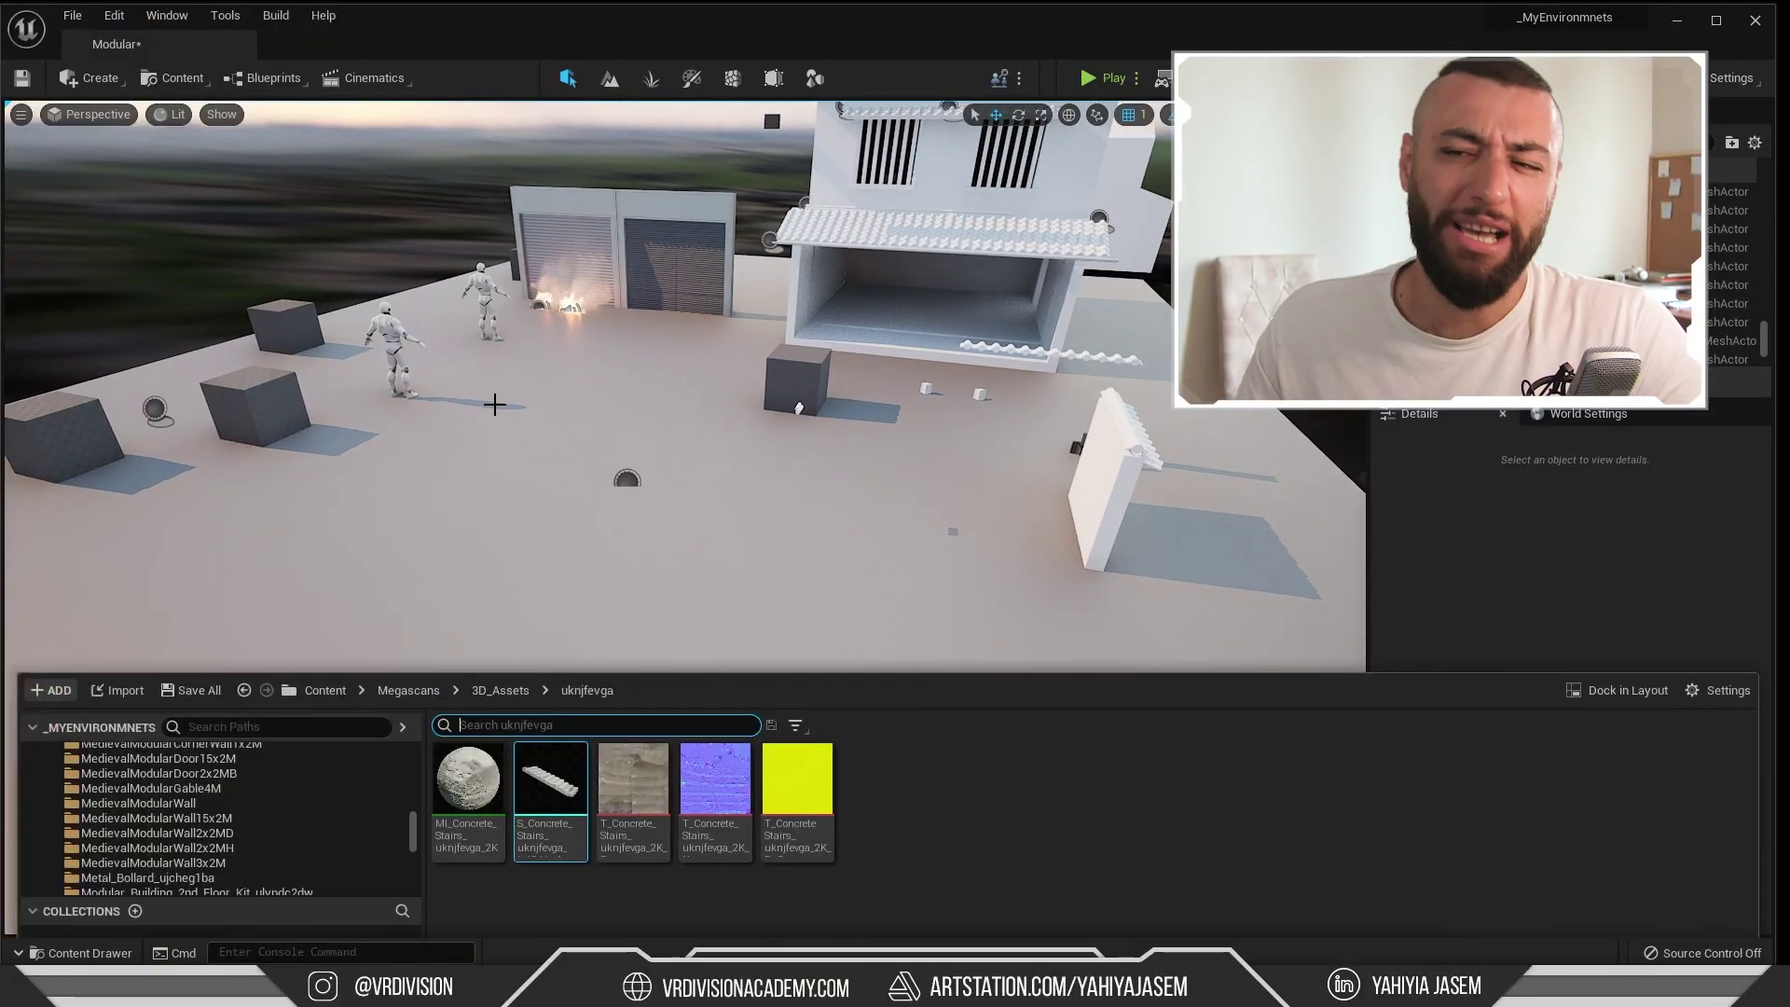
mouse_move(549, 813)
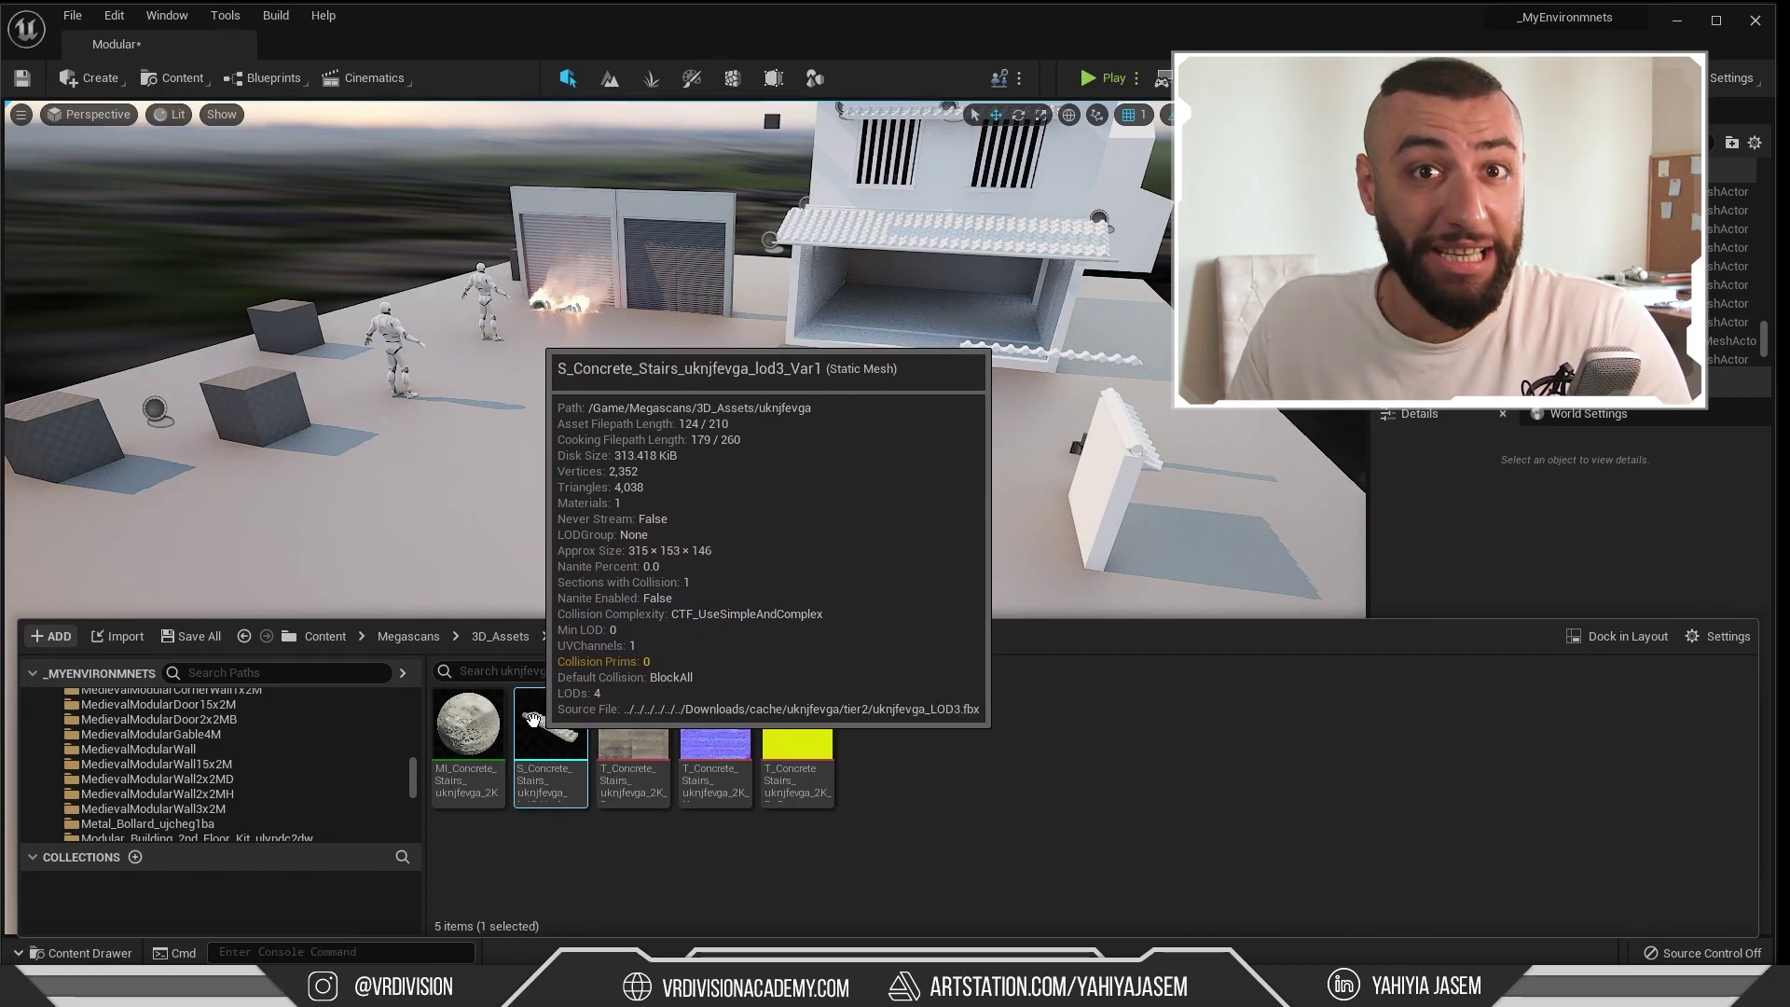
left_click_drag(533, 738, 457, 587)
key("f")
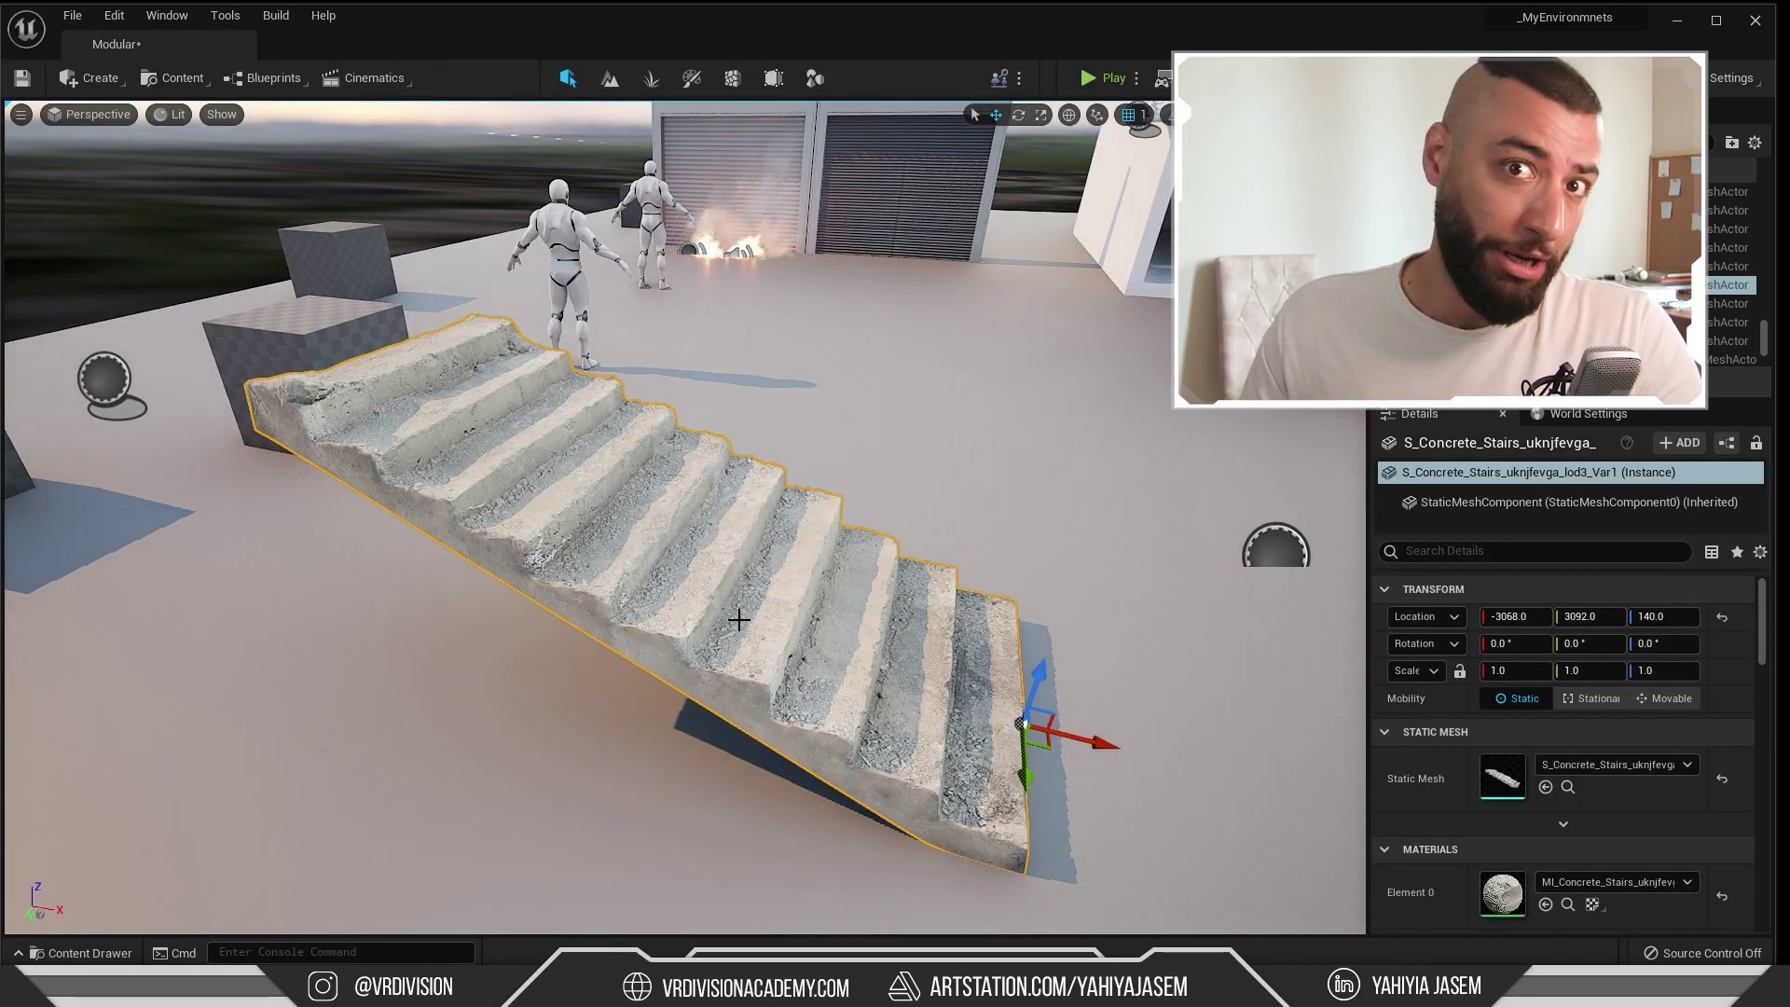
left_click_drag(710, 574, 680, 605, "alt")
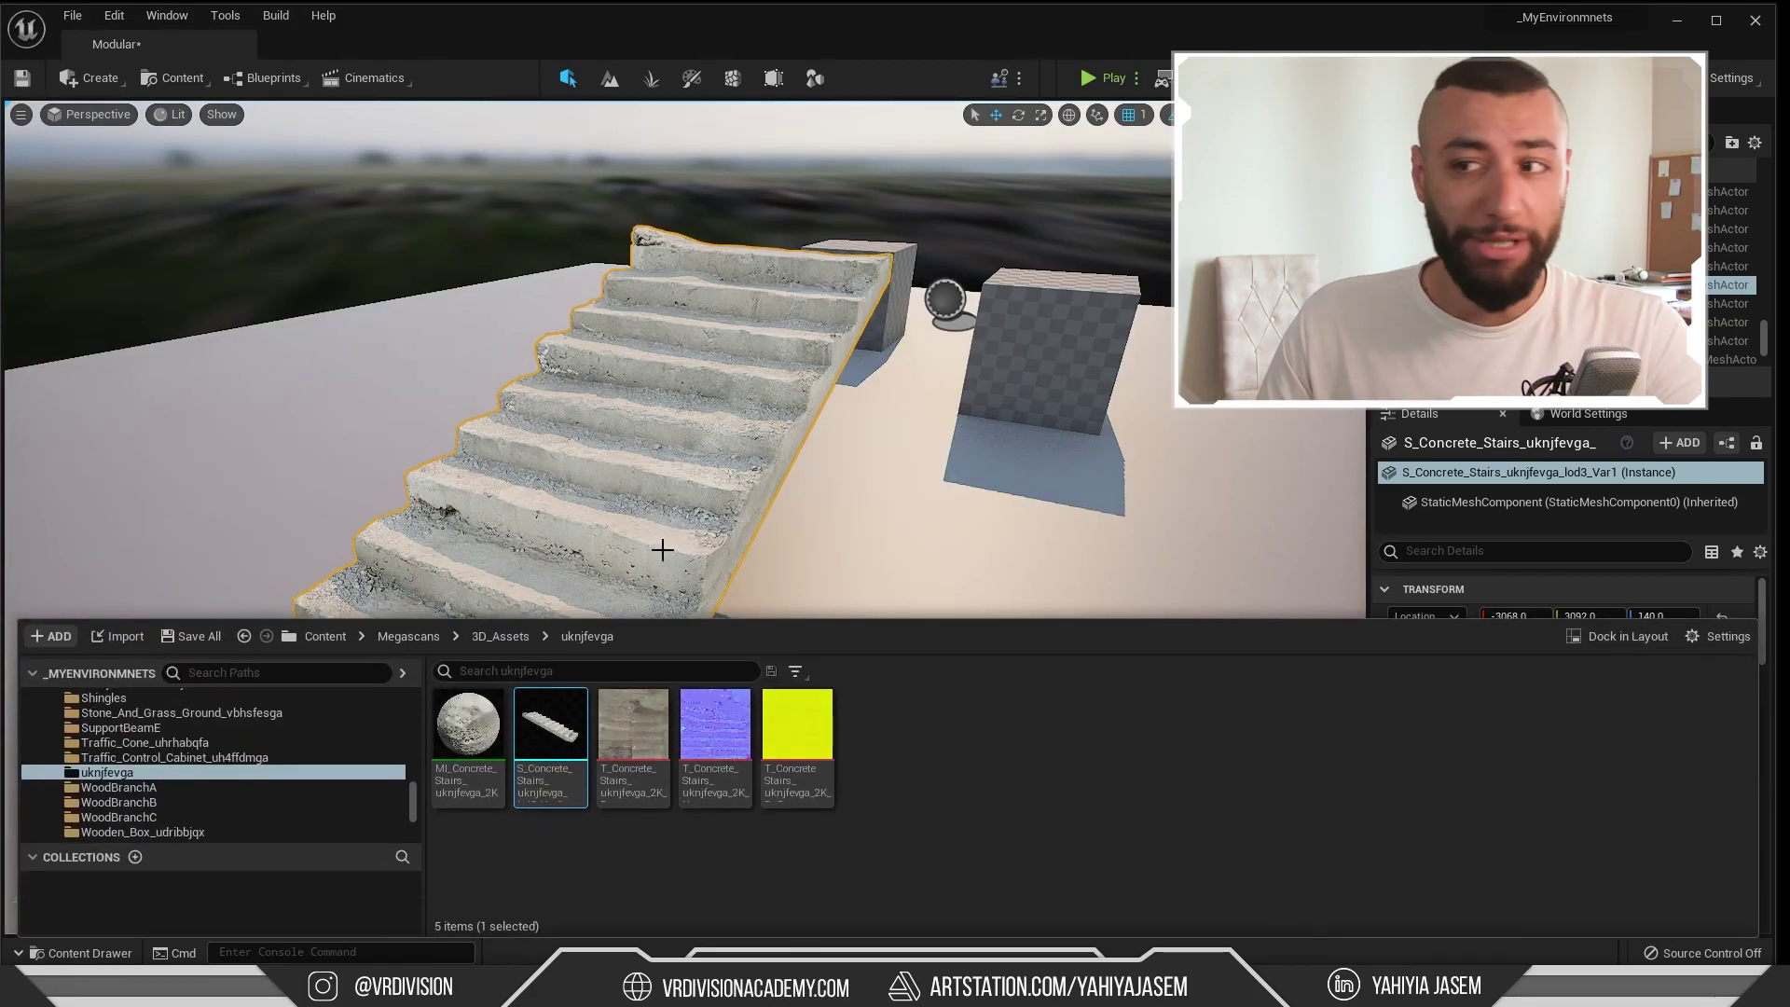
Copy the asset ID uknjfevga from the concrete stairs mesh's name without renaming it, and switch to Bridge
left_click(555, 786)
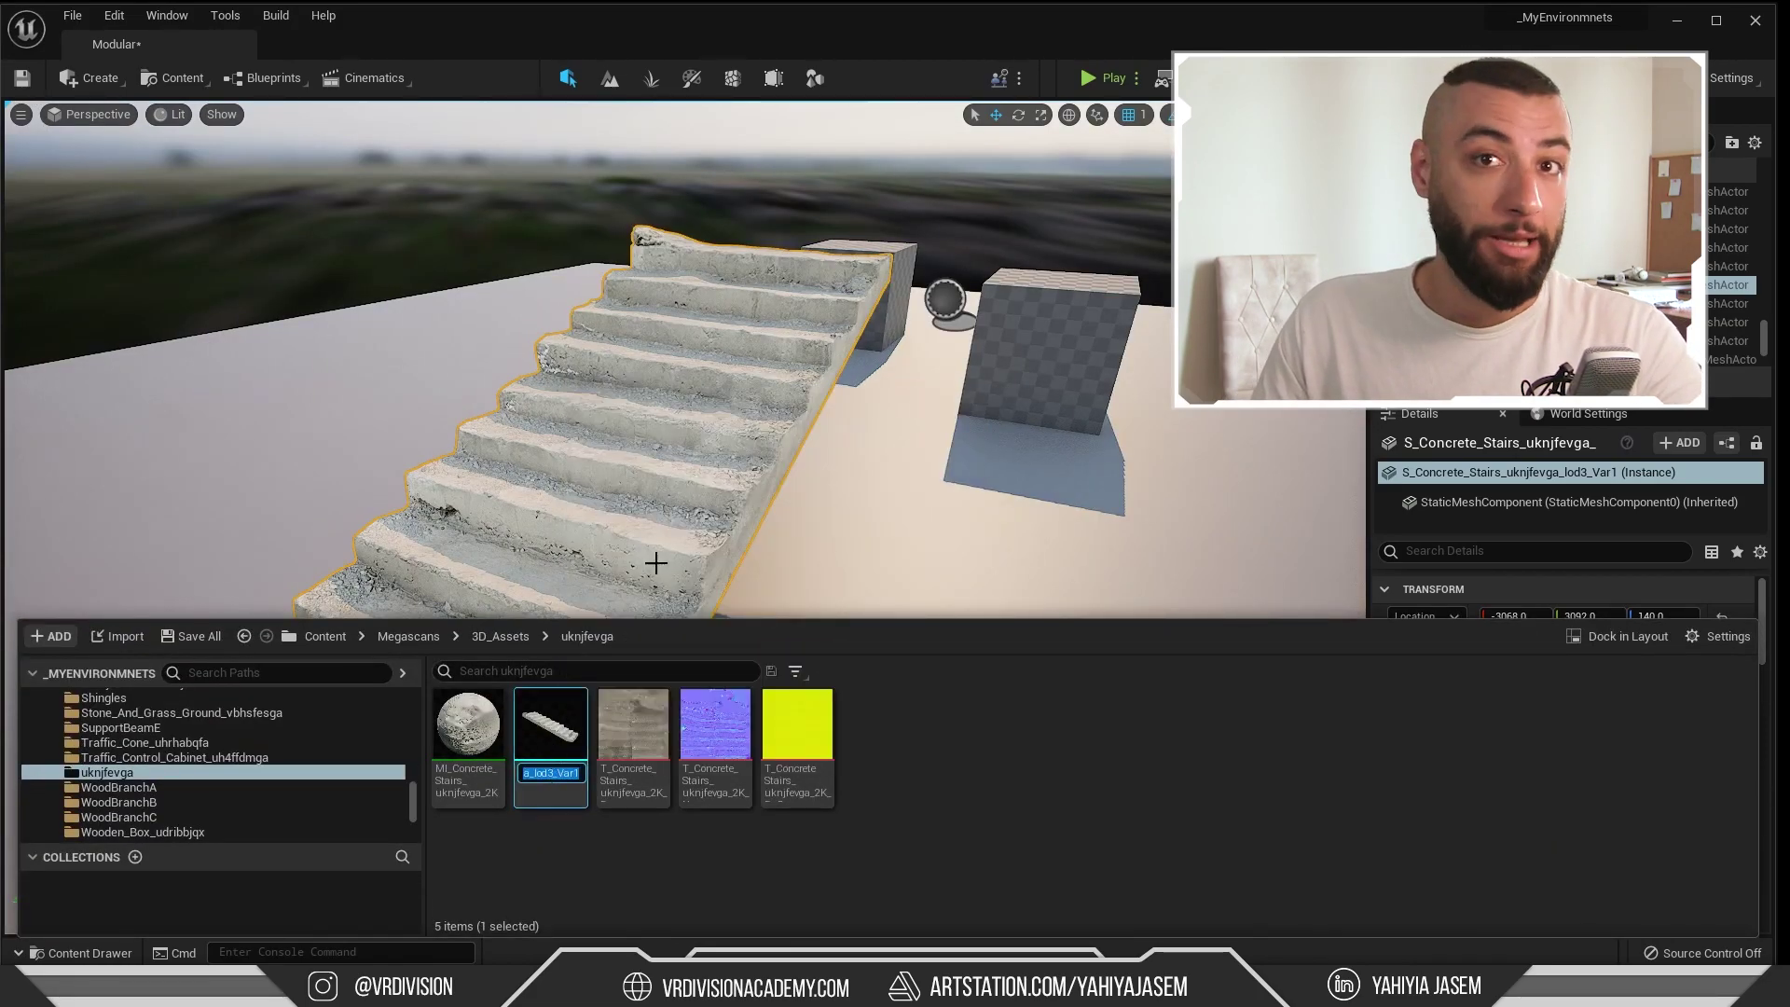
left_click(657, 563)
key("alt+Tab")
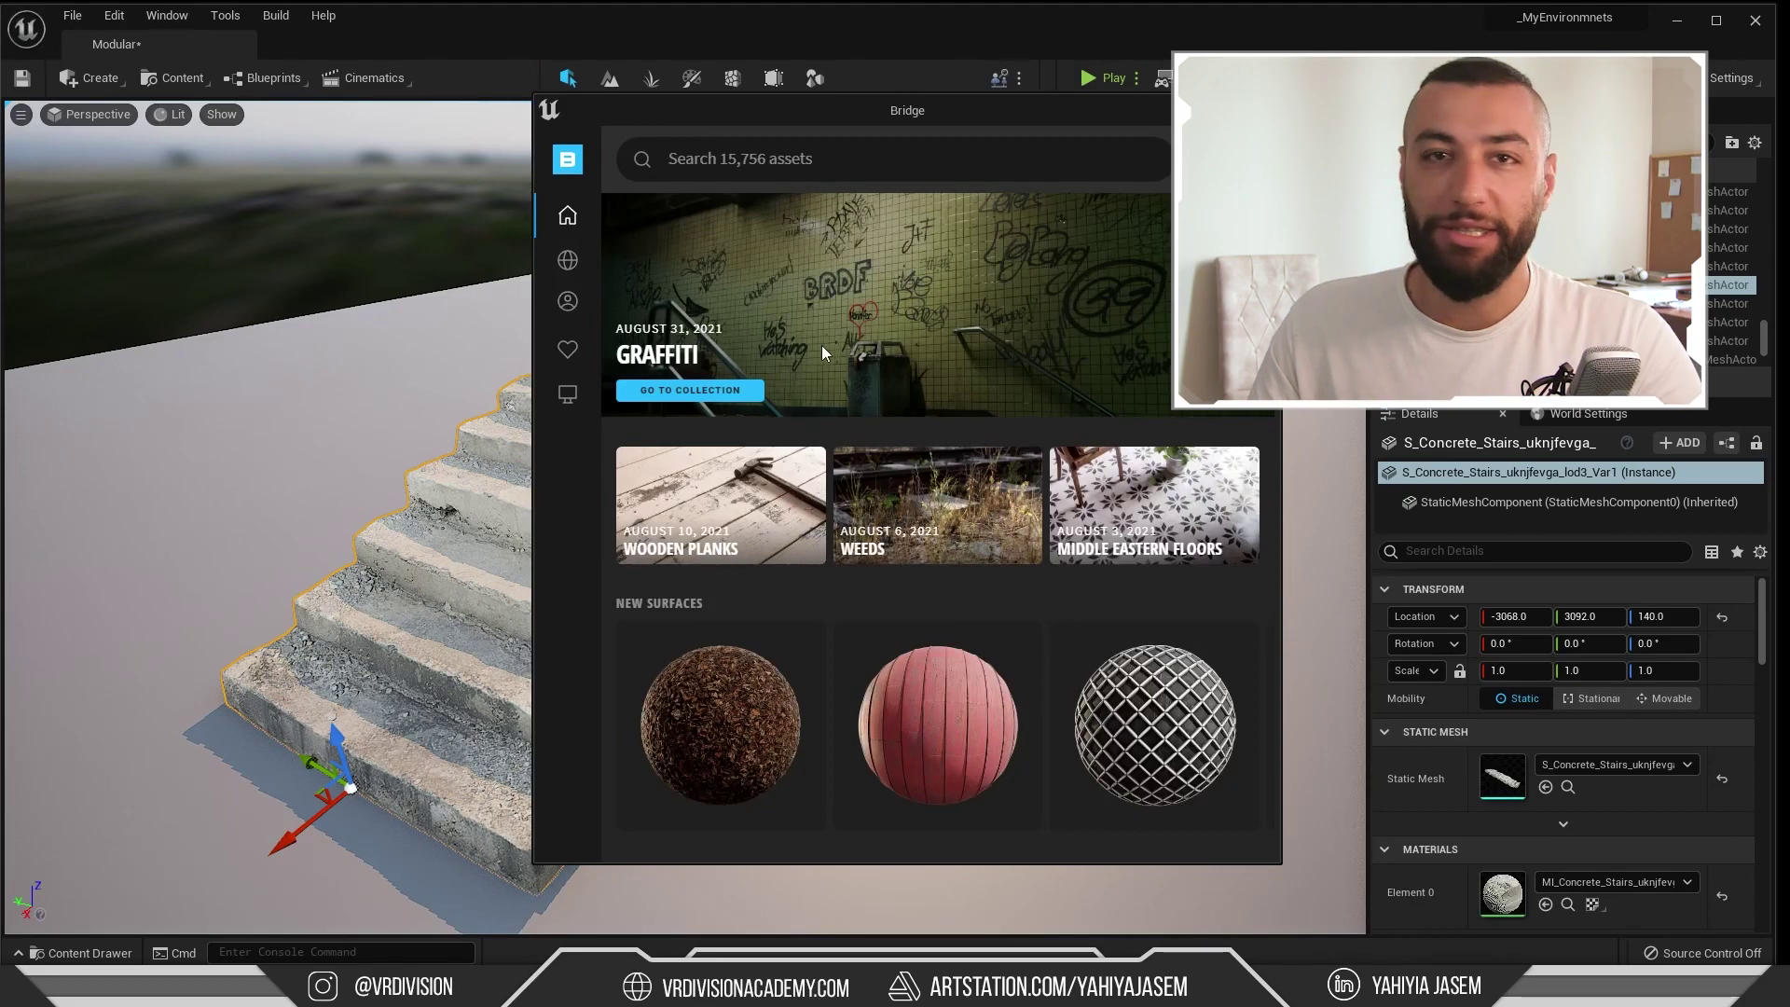
Search Bridge for uknjfevga, open the Concrete Stairs asset and list its available download qualities
left_click(817, 177)
type("uknjfevga")
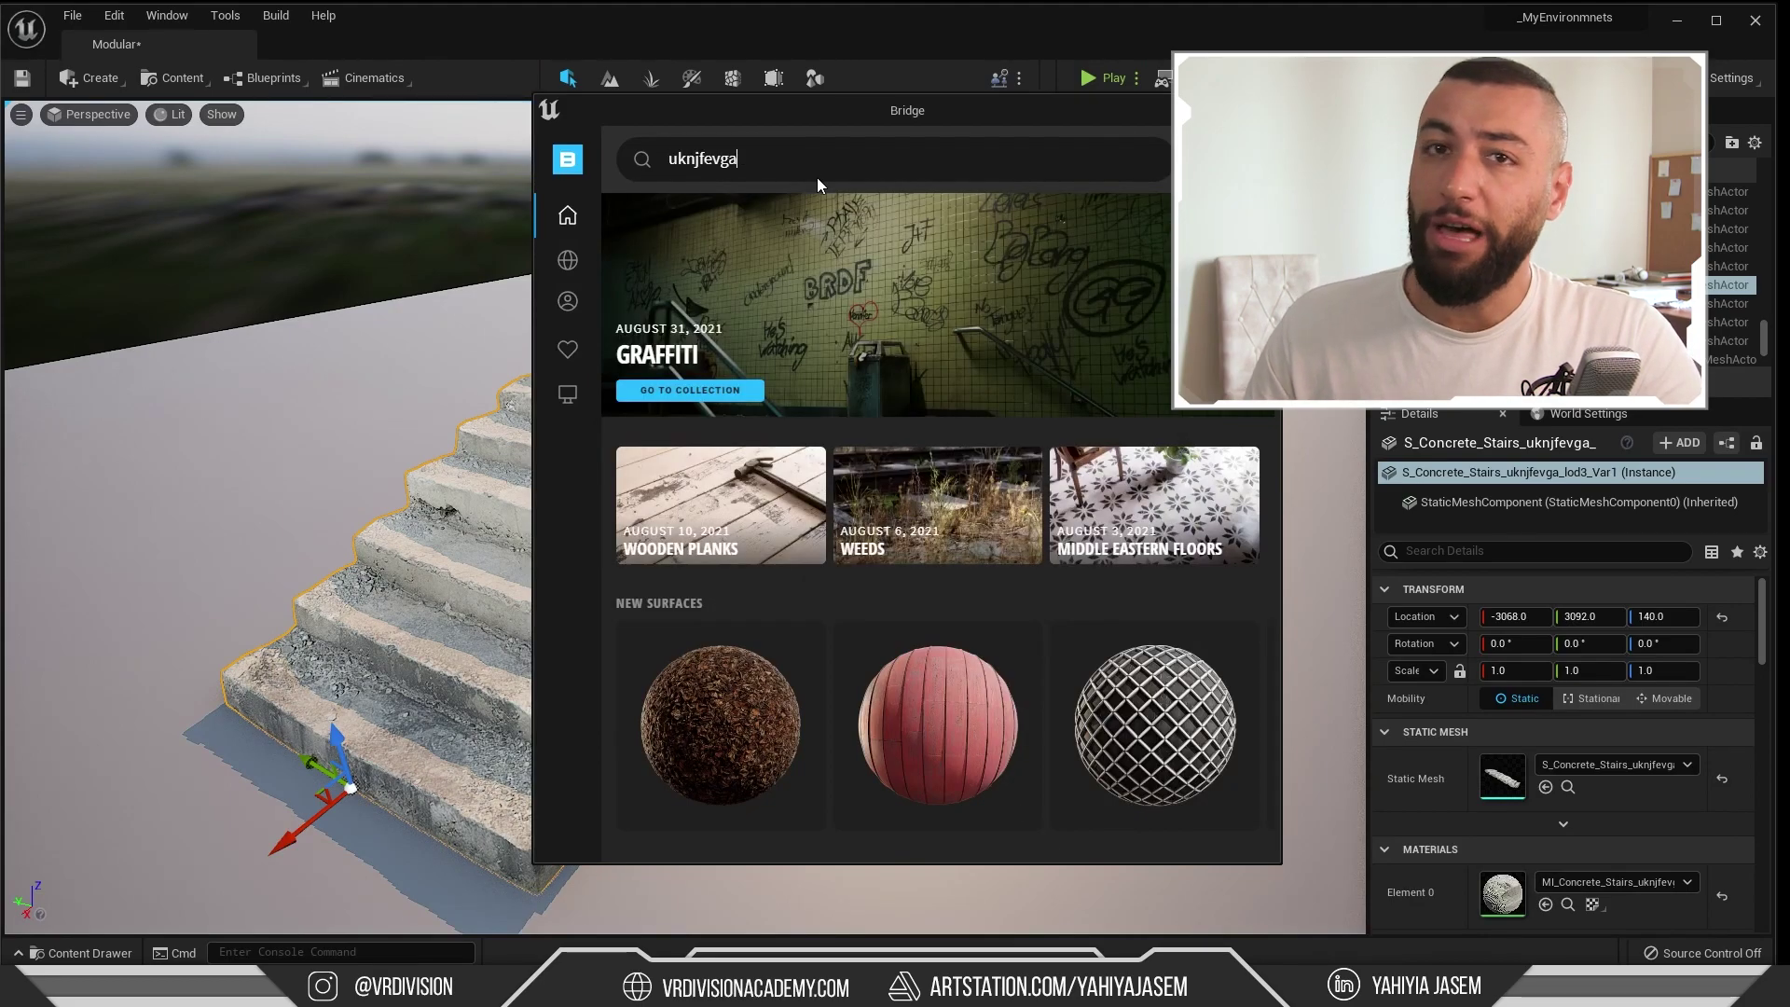
key("Return")
left_click(716, 500)
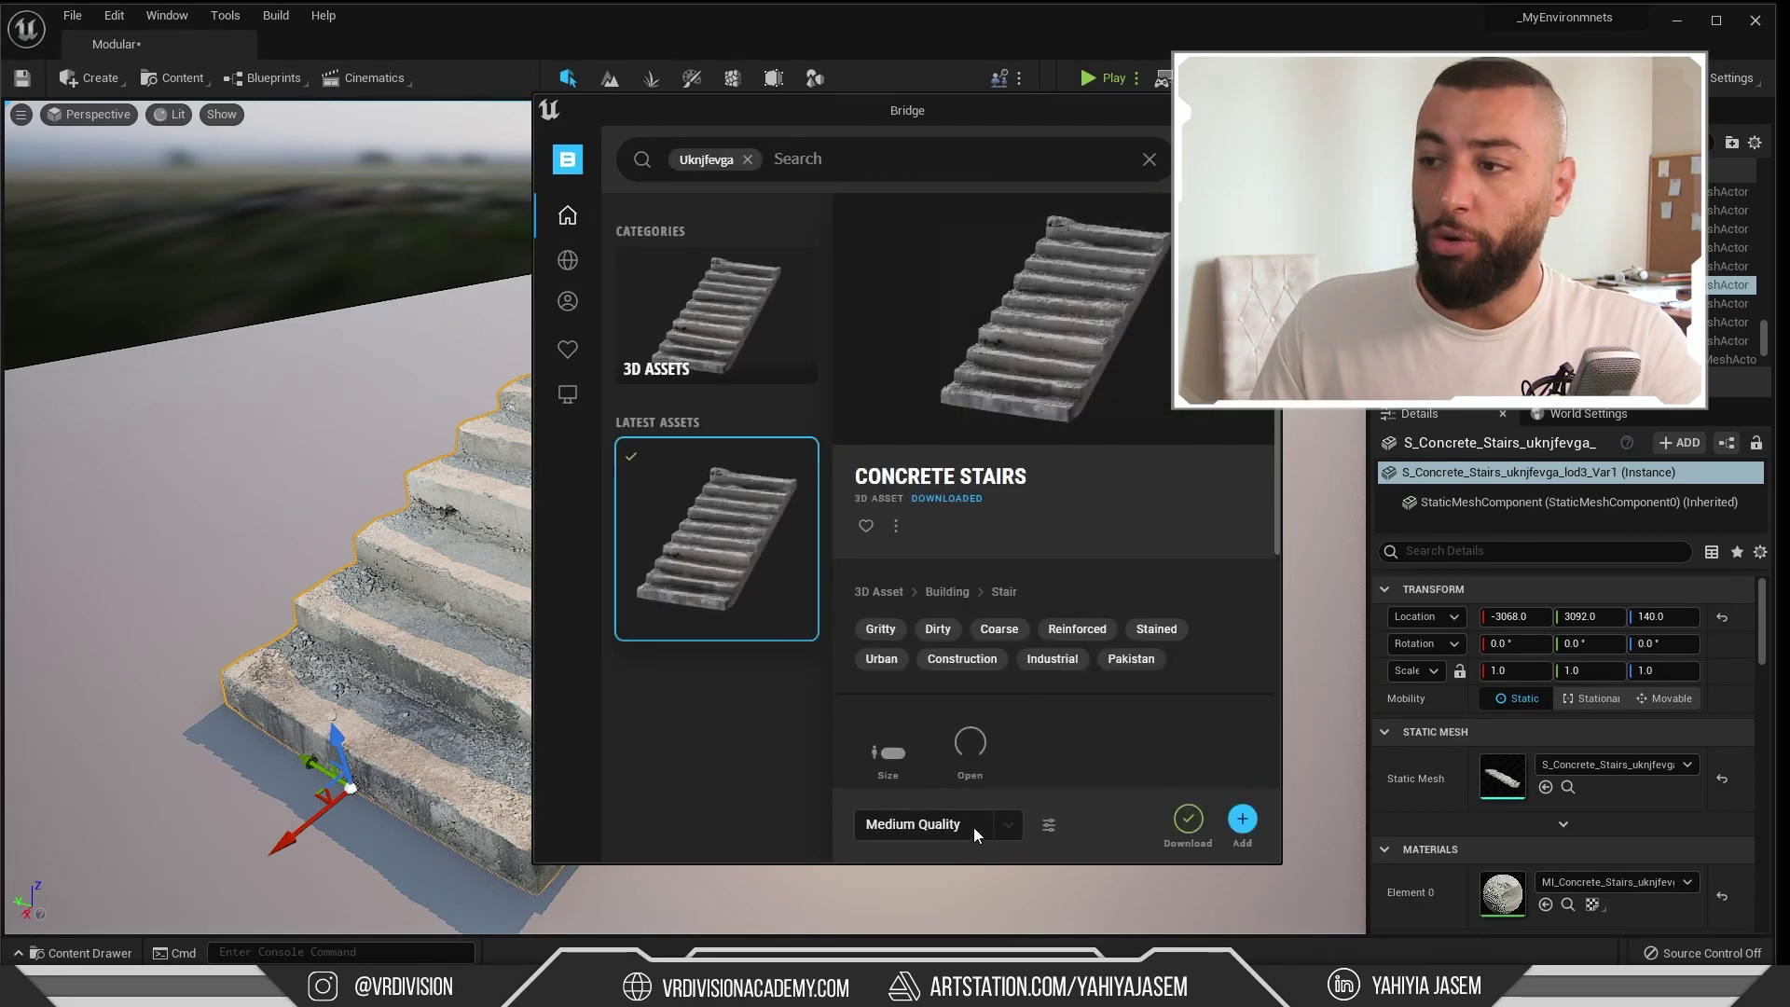
left_click(973, 826)
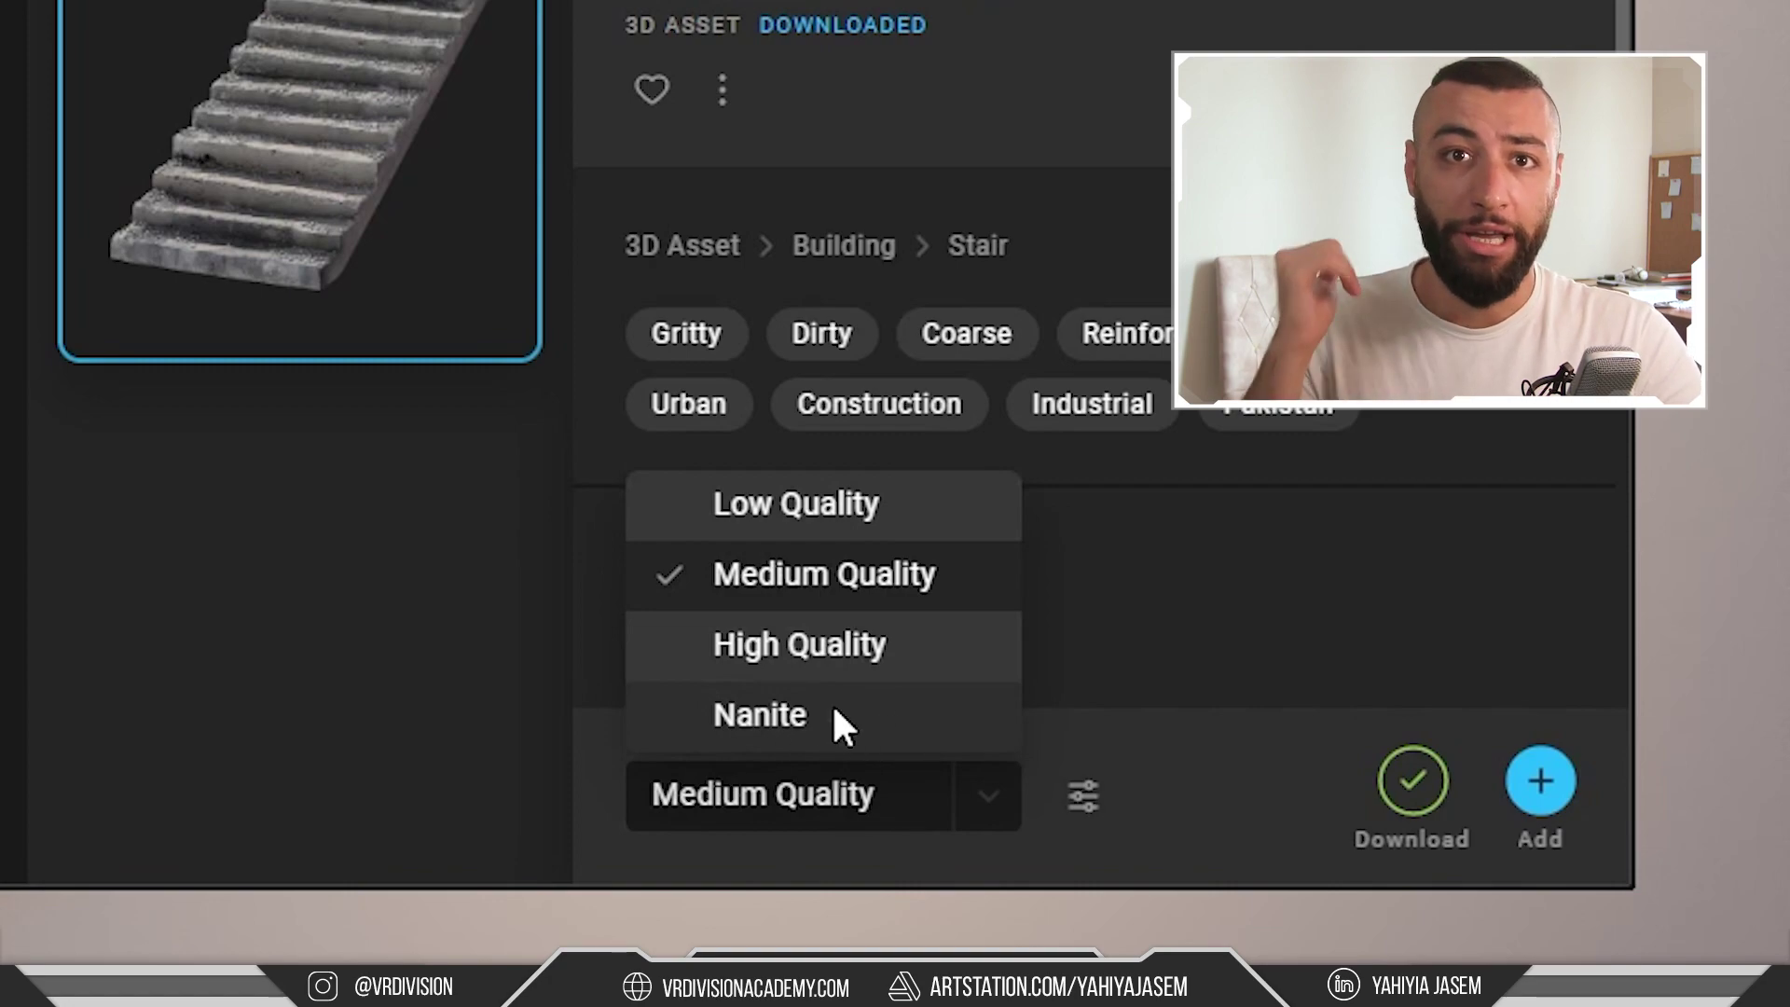